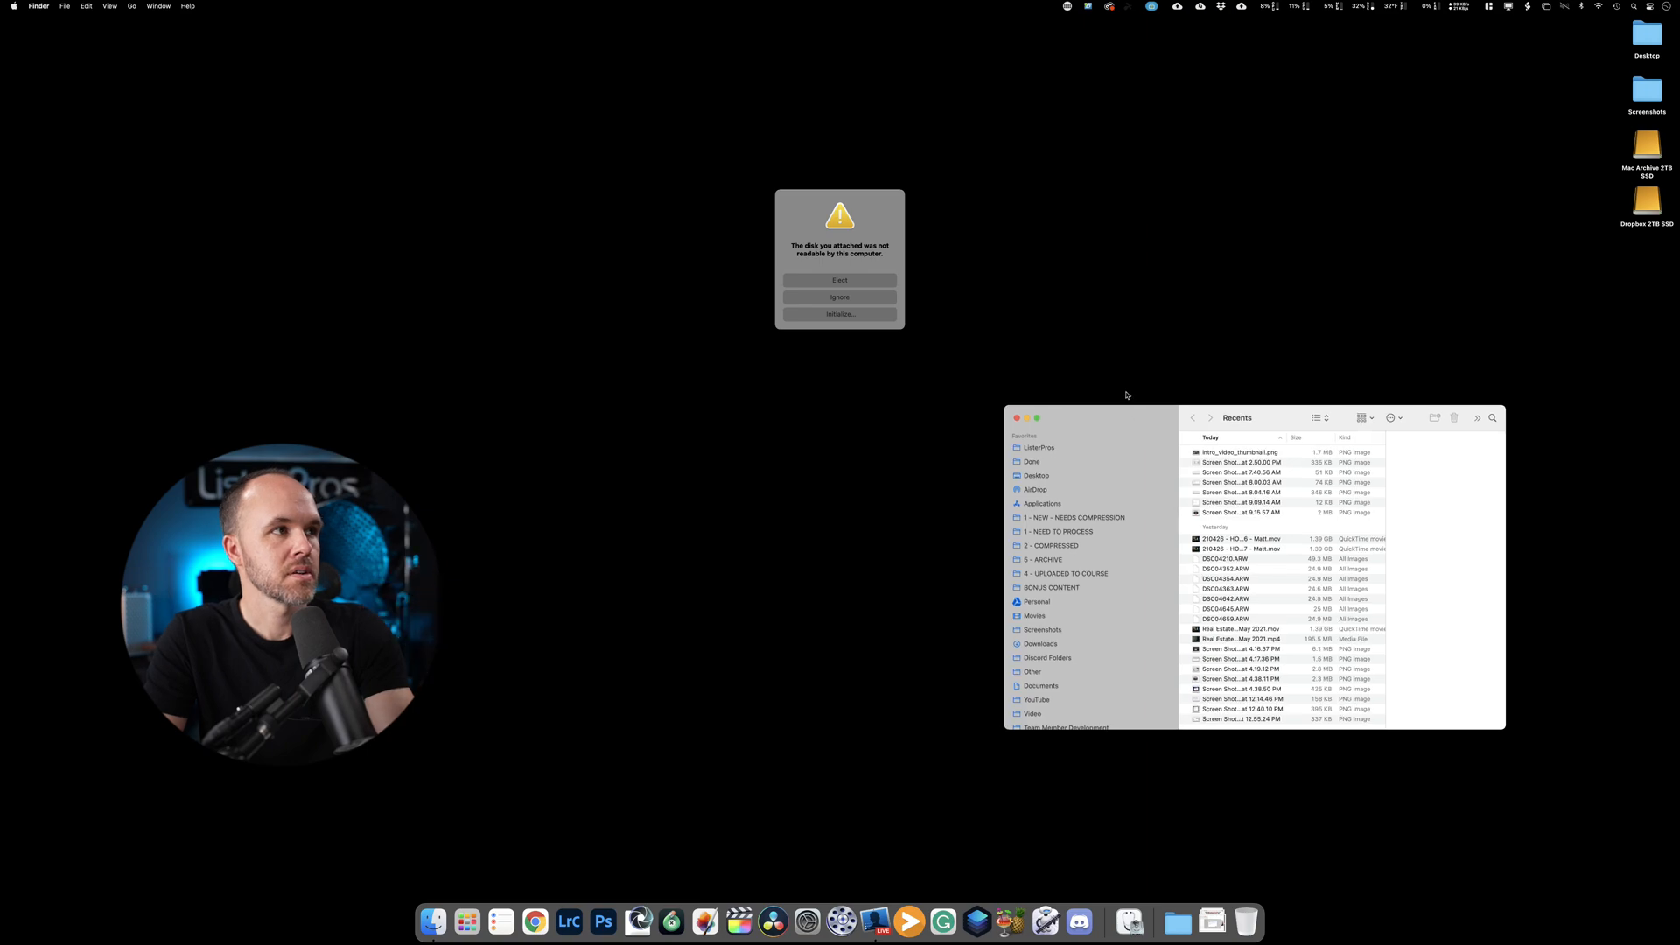
Ignore the unreadable disk warning and move the Recents window to the middle of the desktop.
click(867, 299)
drag(1089, 432, 648, 268)
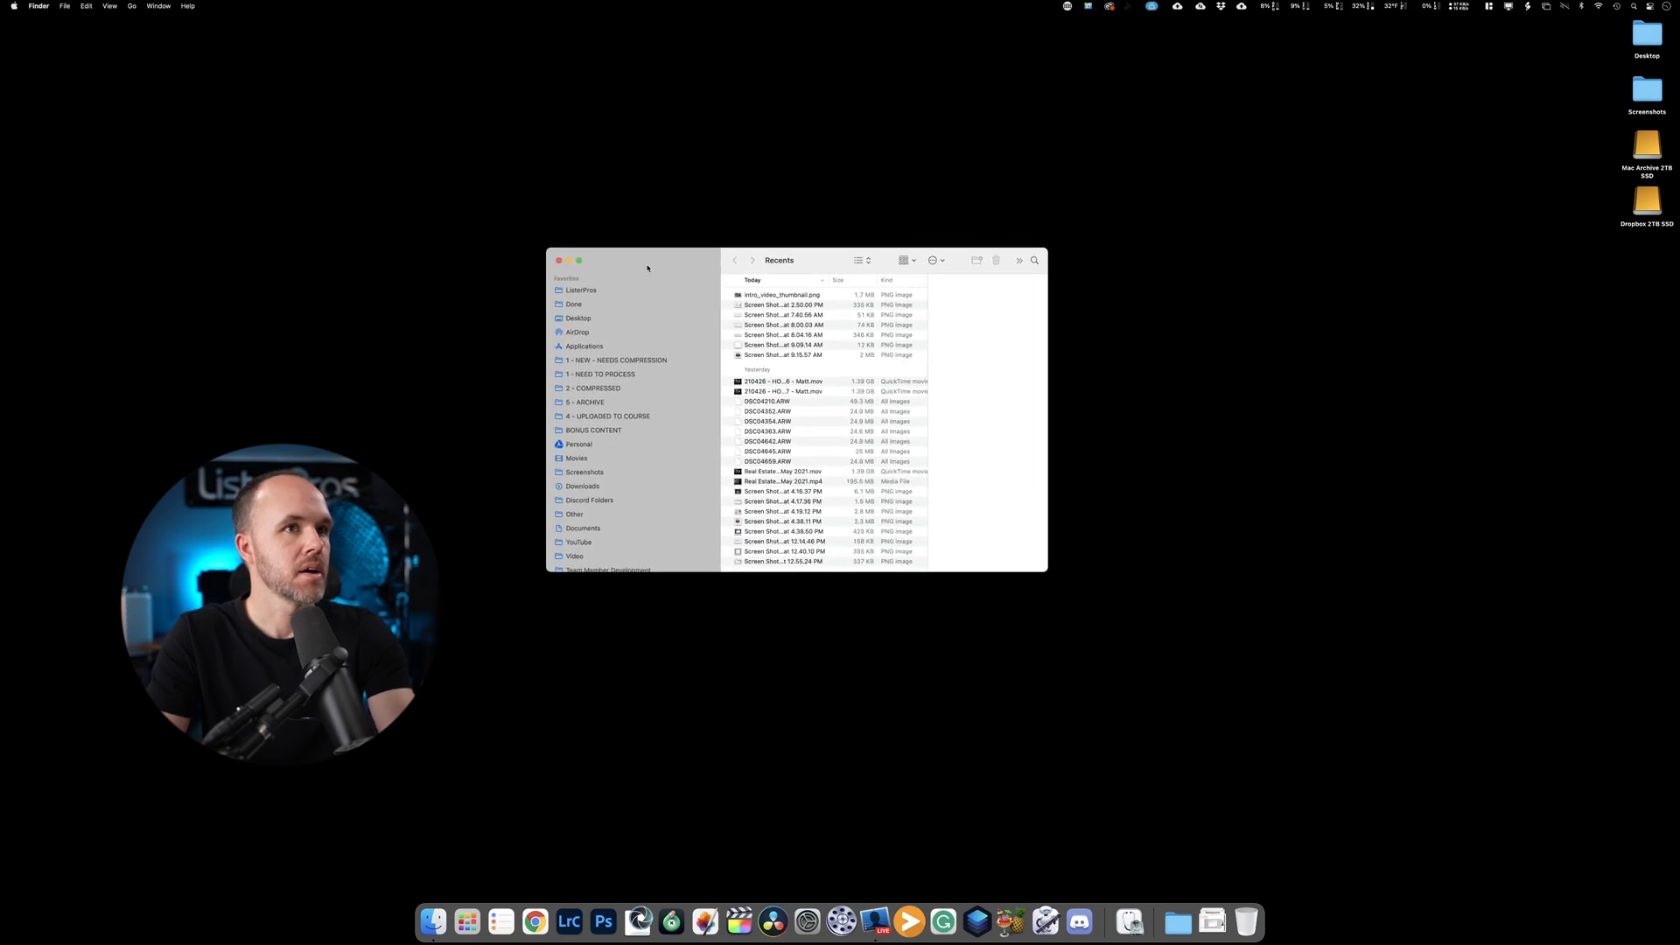
Launch Wondershare Recoverit from the installed applications, authorize it with the account password, and close the Finder window covering it.
click(480, 912)
scroll(947, 447, right, 3)
scroll(947, 447, right, 10)
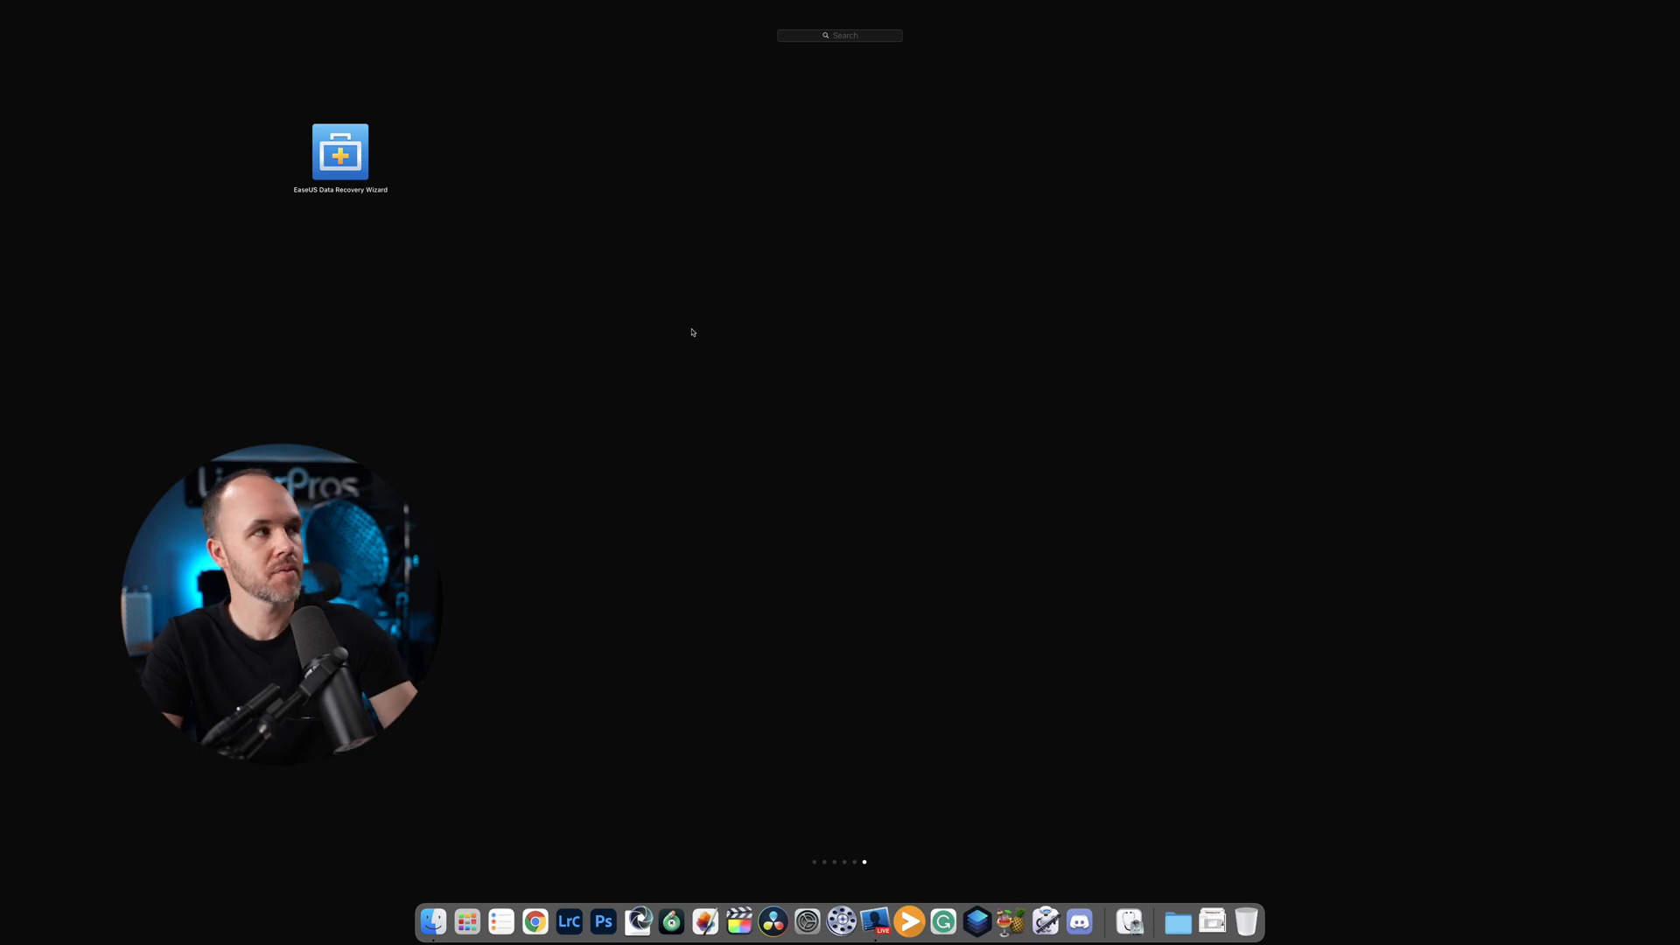
scroll(691, 332, left, 3)
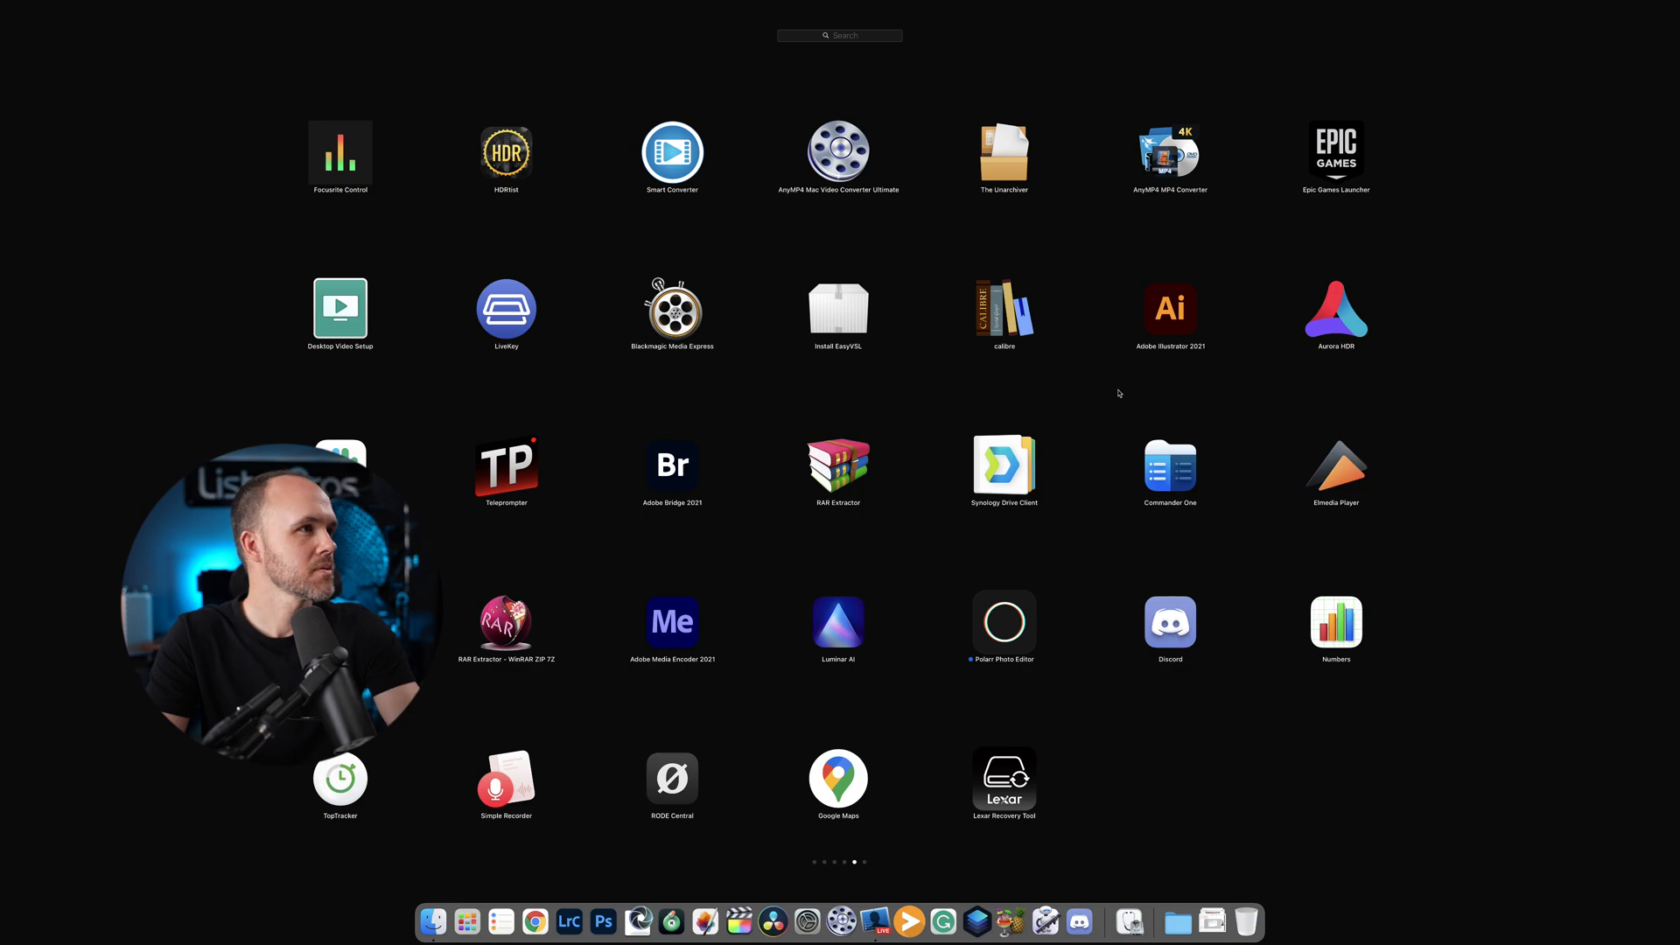
scroll(1112, 399, left, 3)
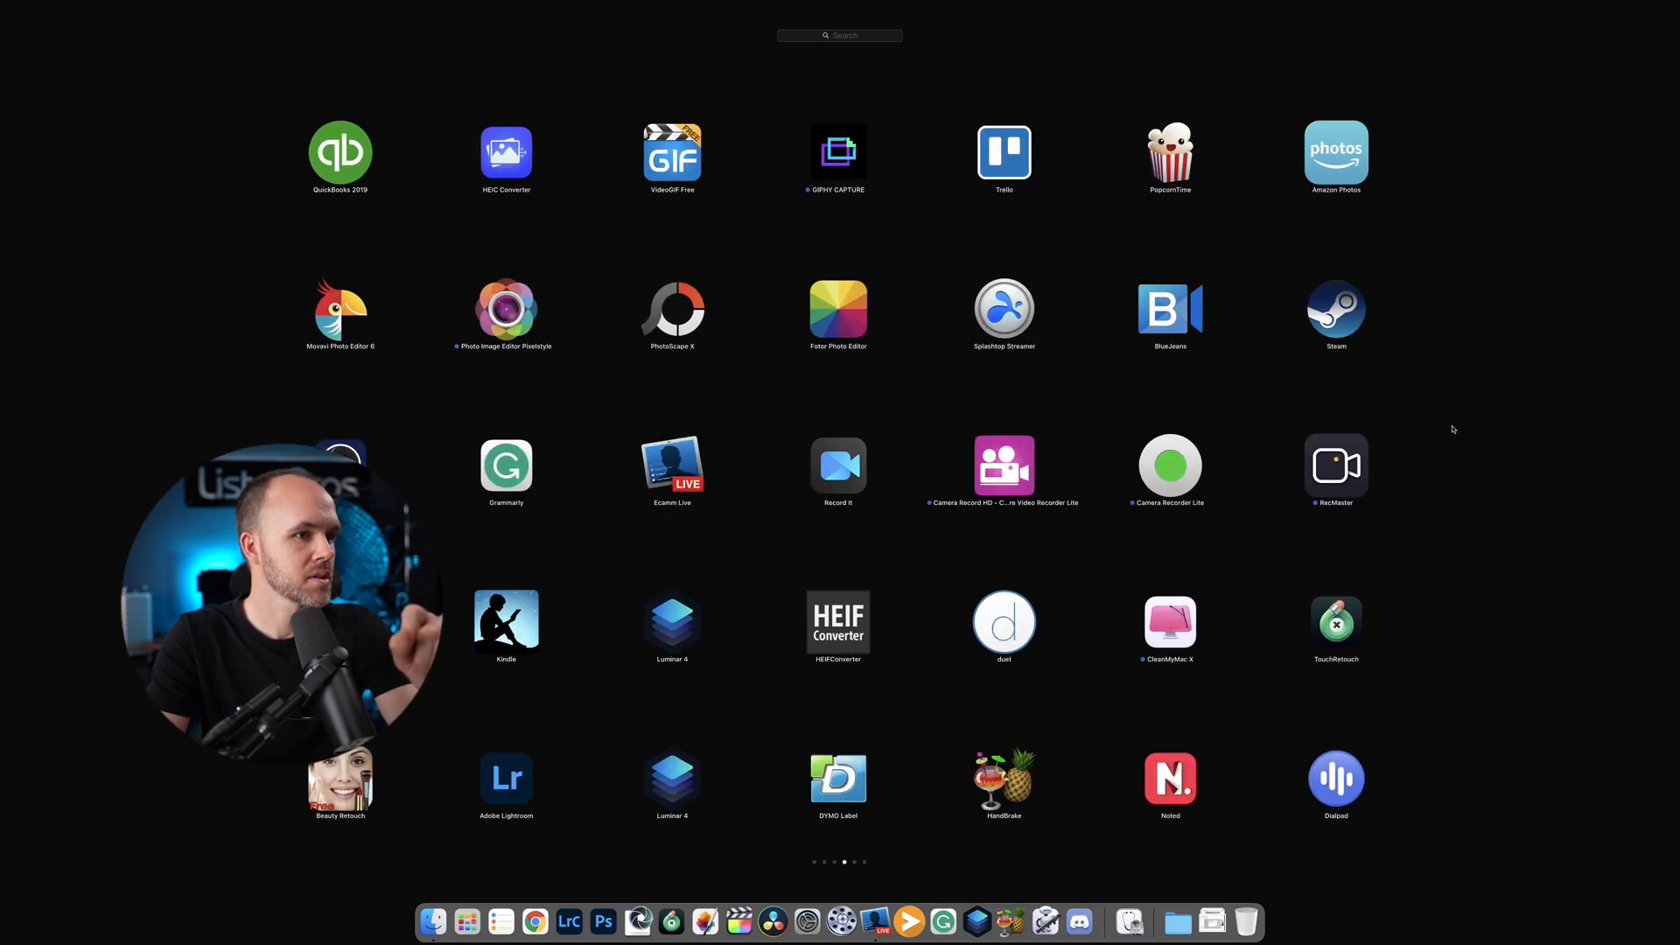
scroll(1497, 447, left, 3)
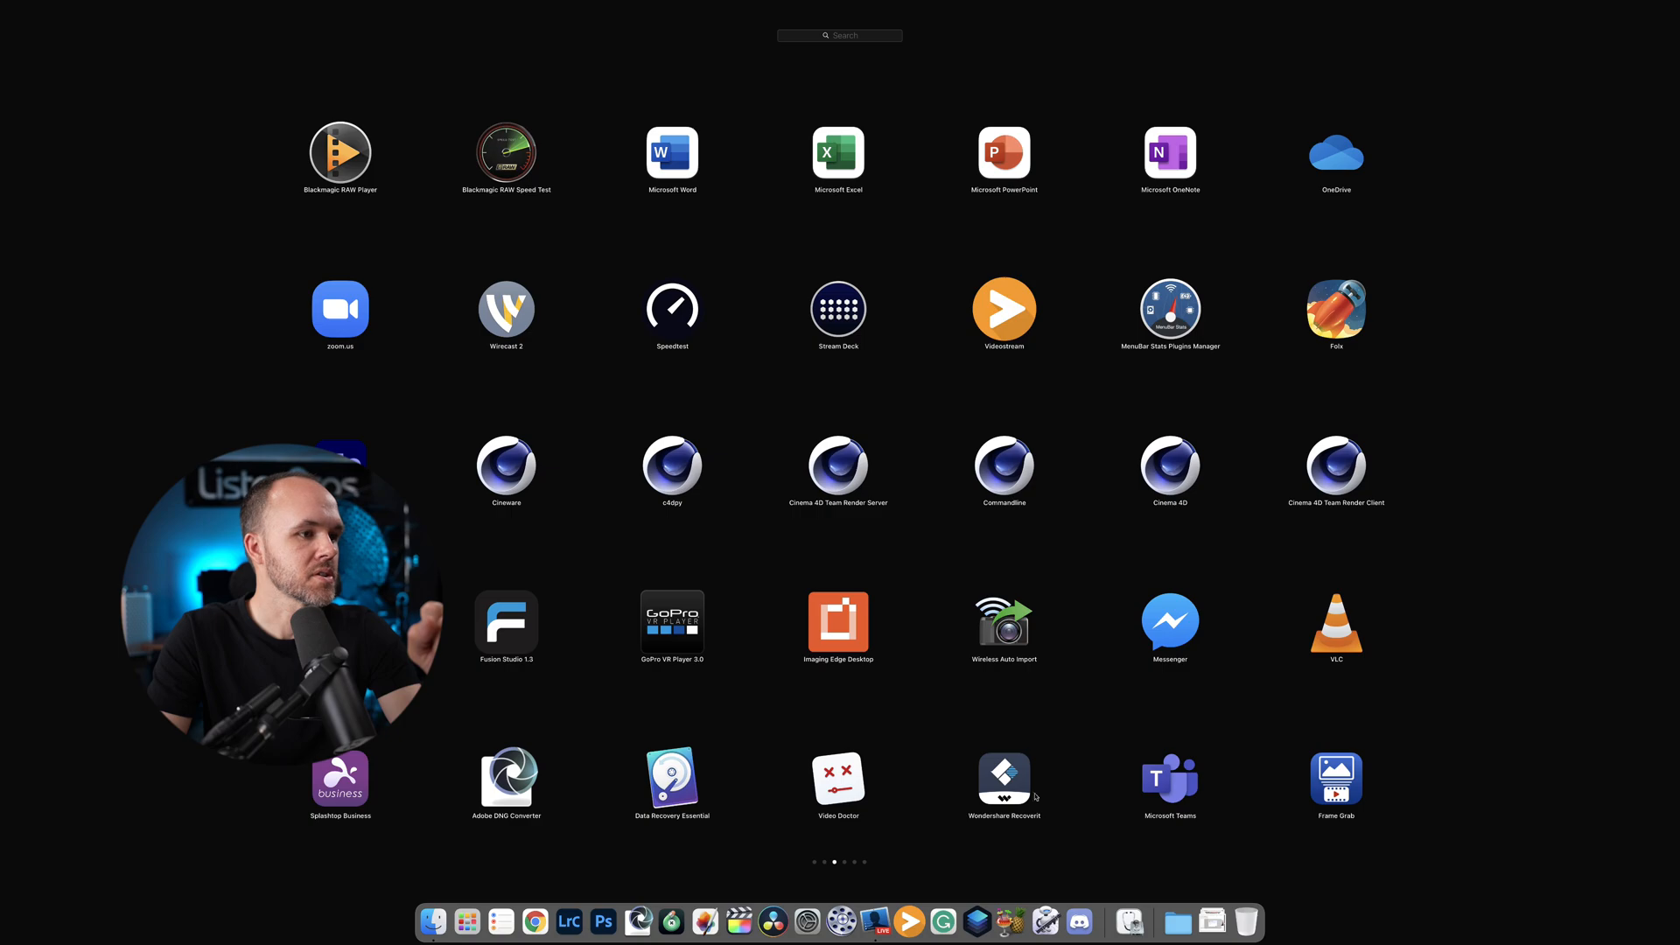
click(1004, 779)
text(••••••••)
key(Return)
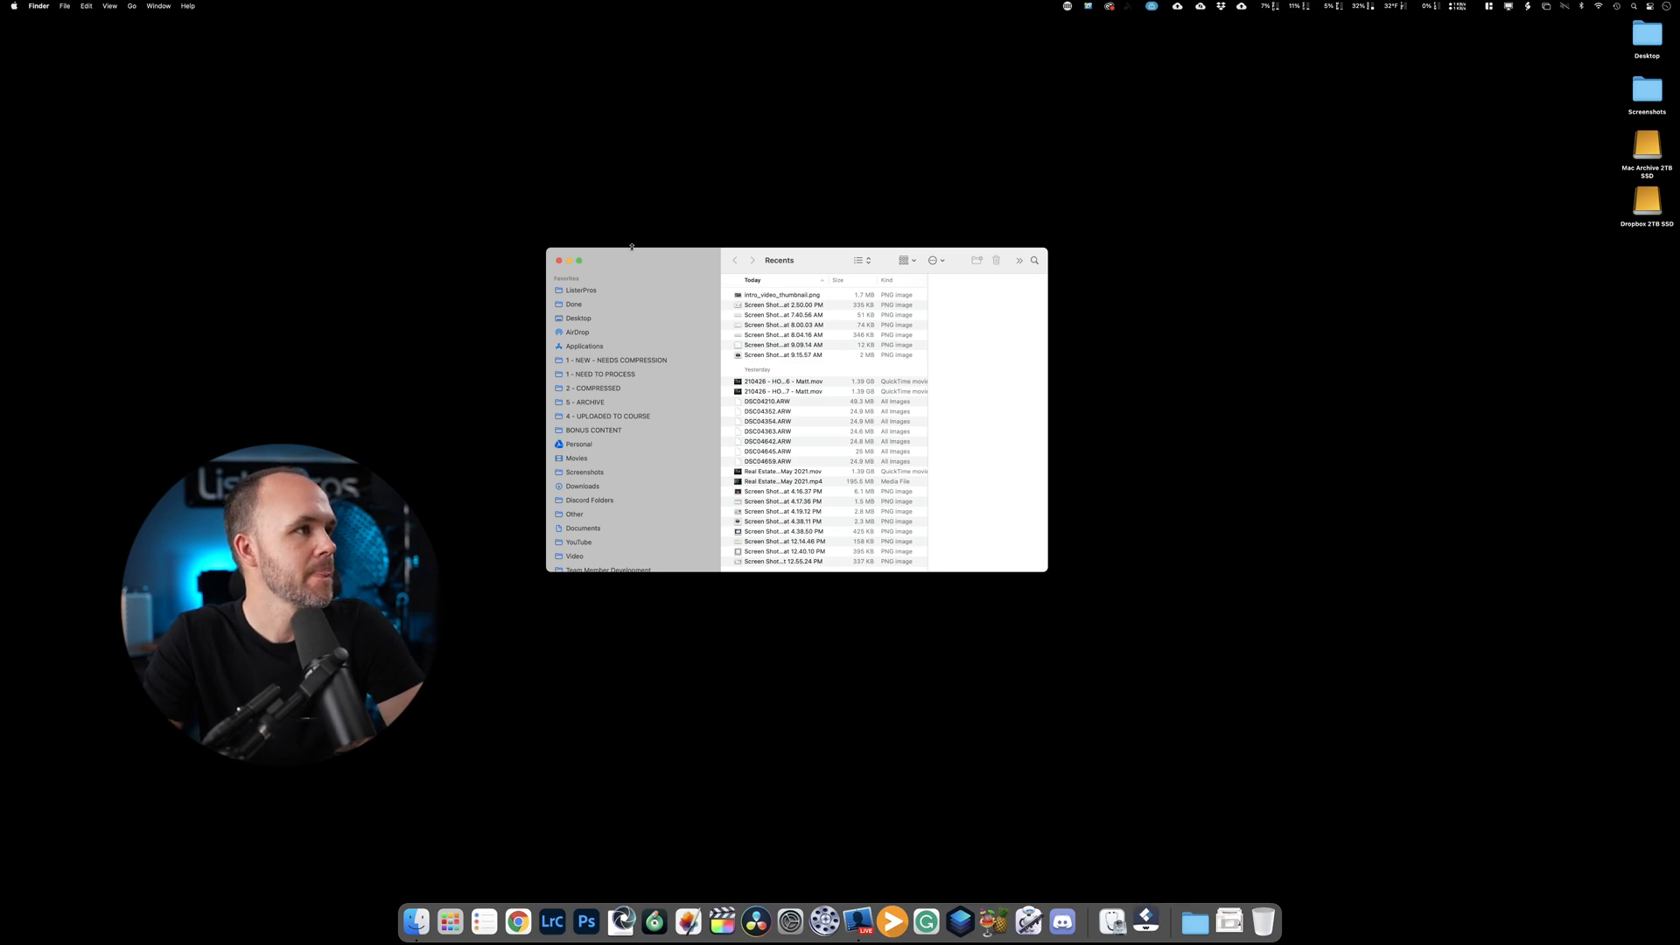
drag(631, 256, 718, 406)
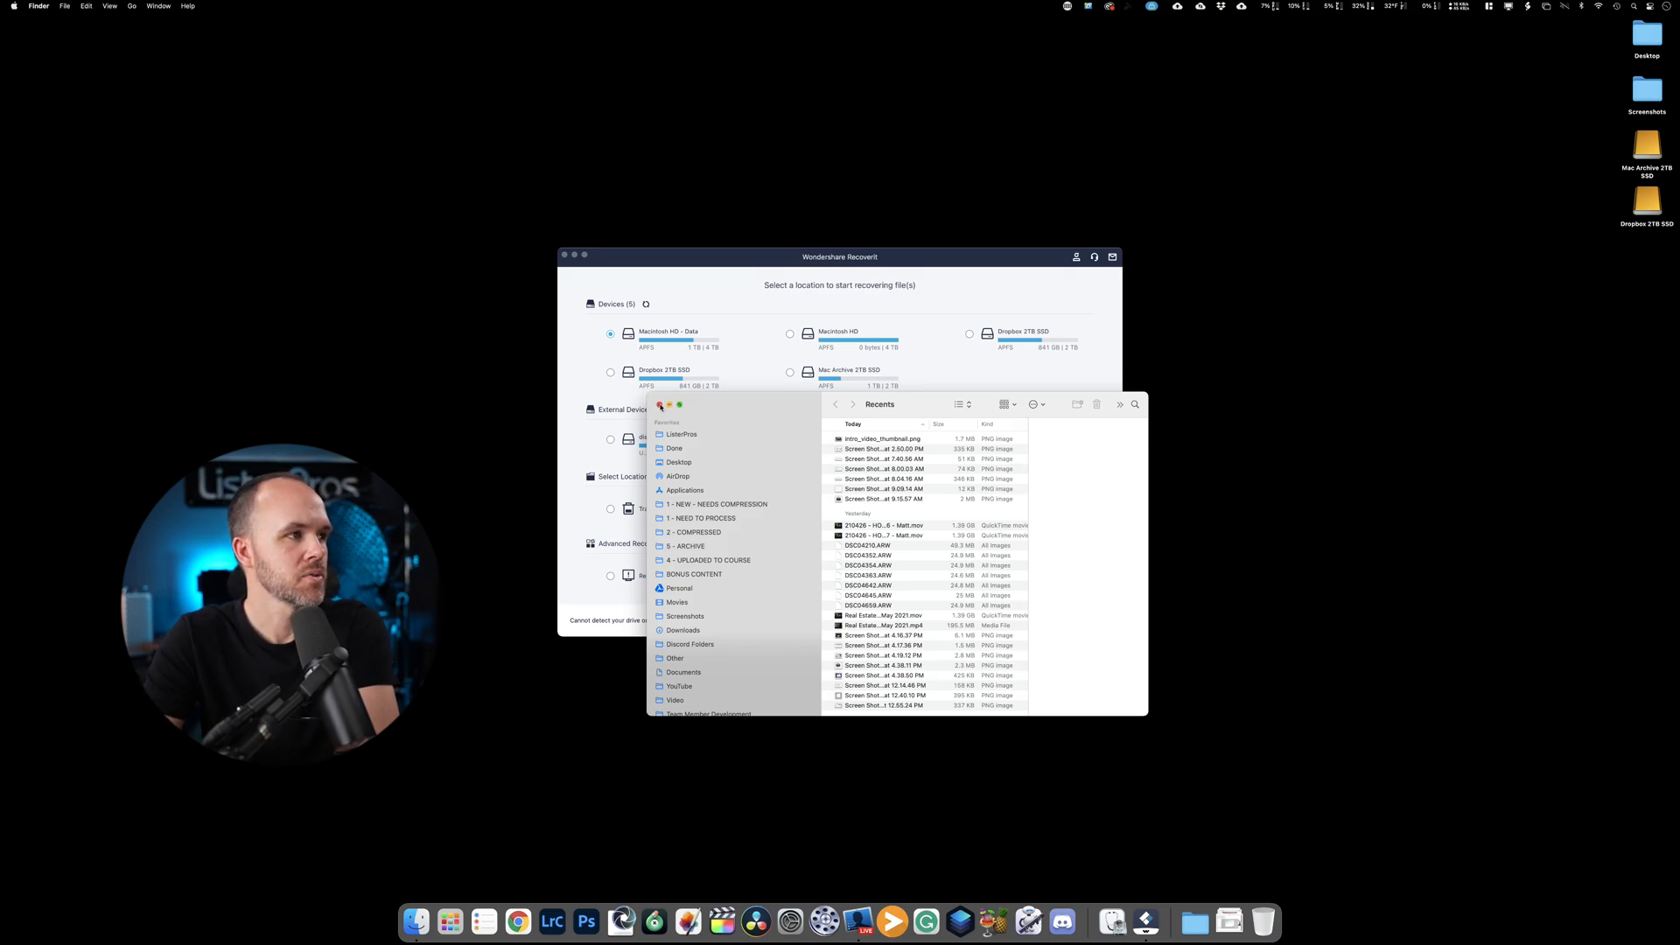
click(660, 405)
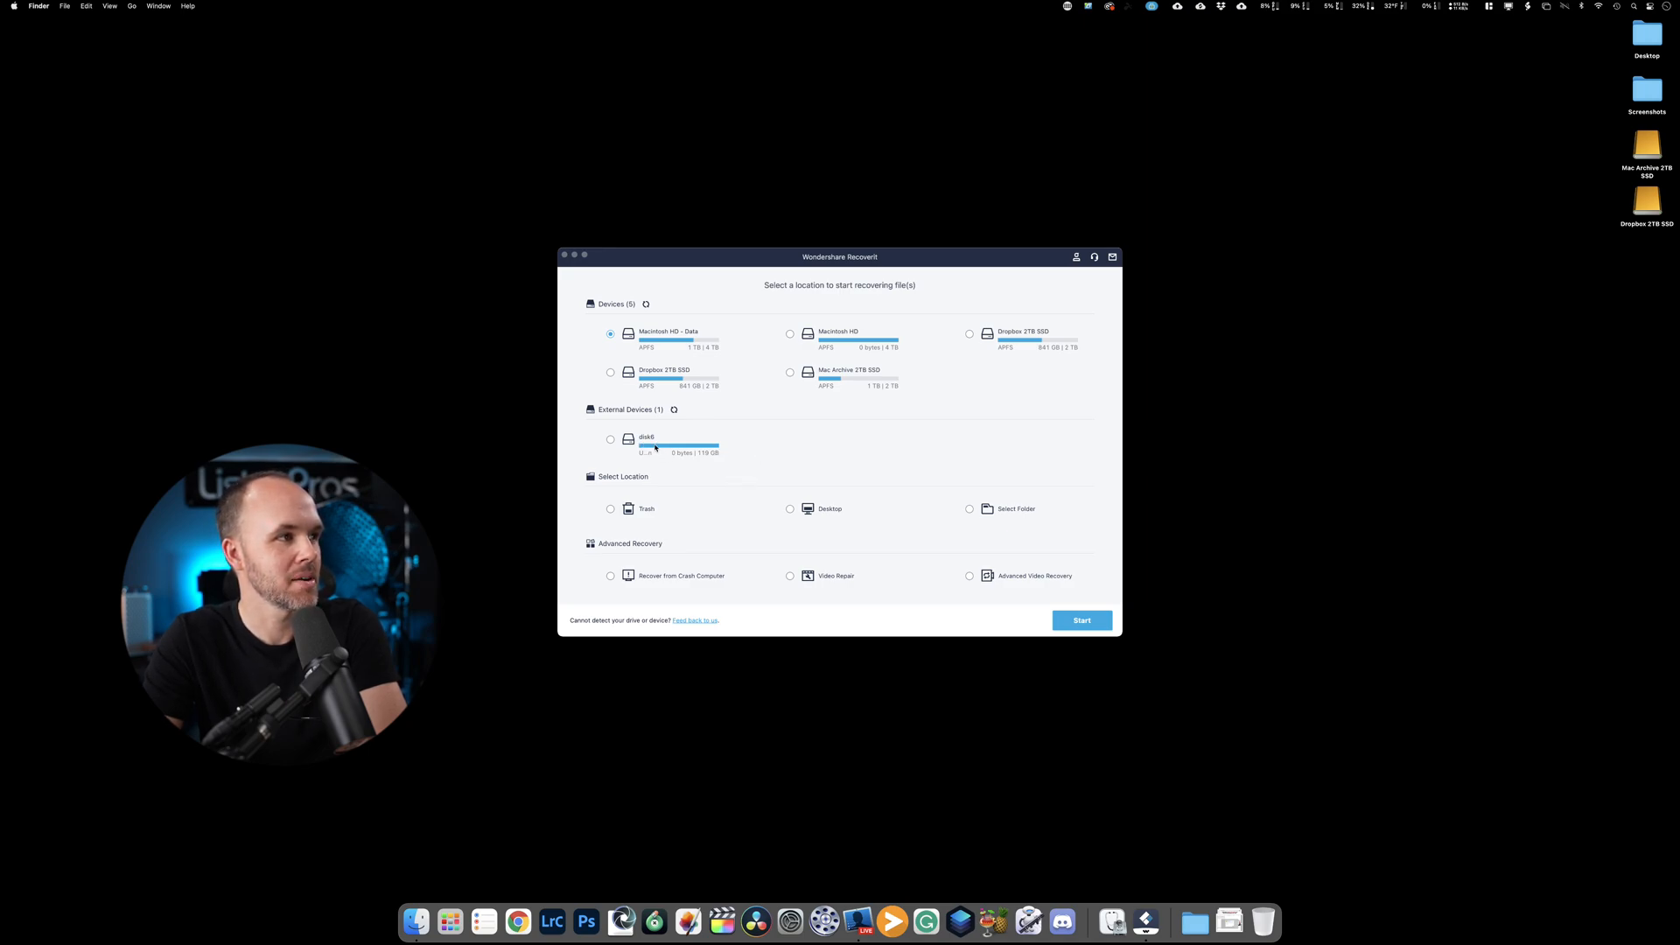
Select the 119 GB external disk as the recovery location and check the drives listed in Finder.
click(612, 440)
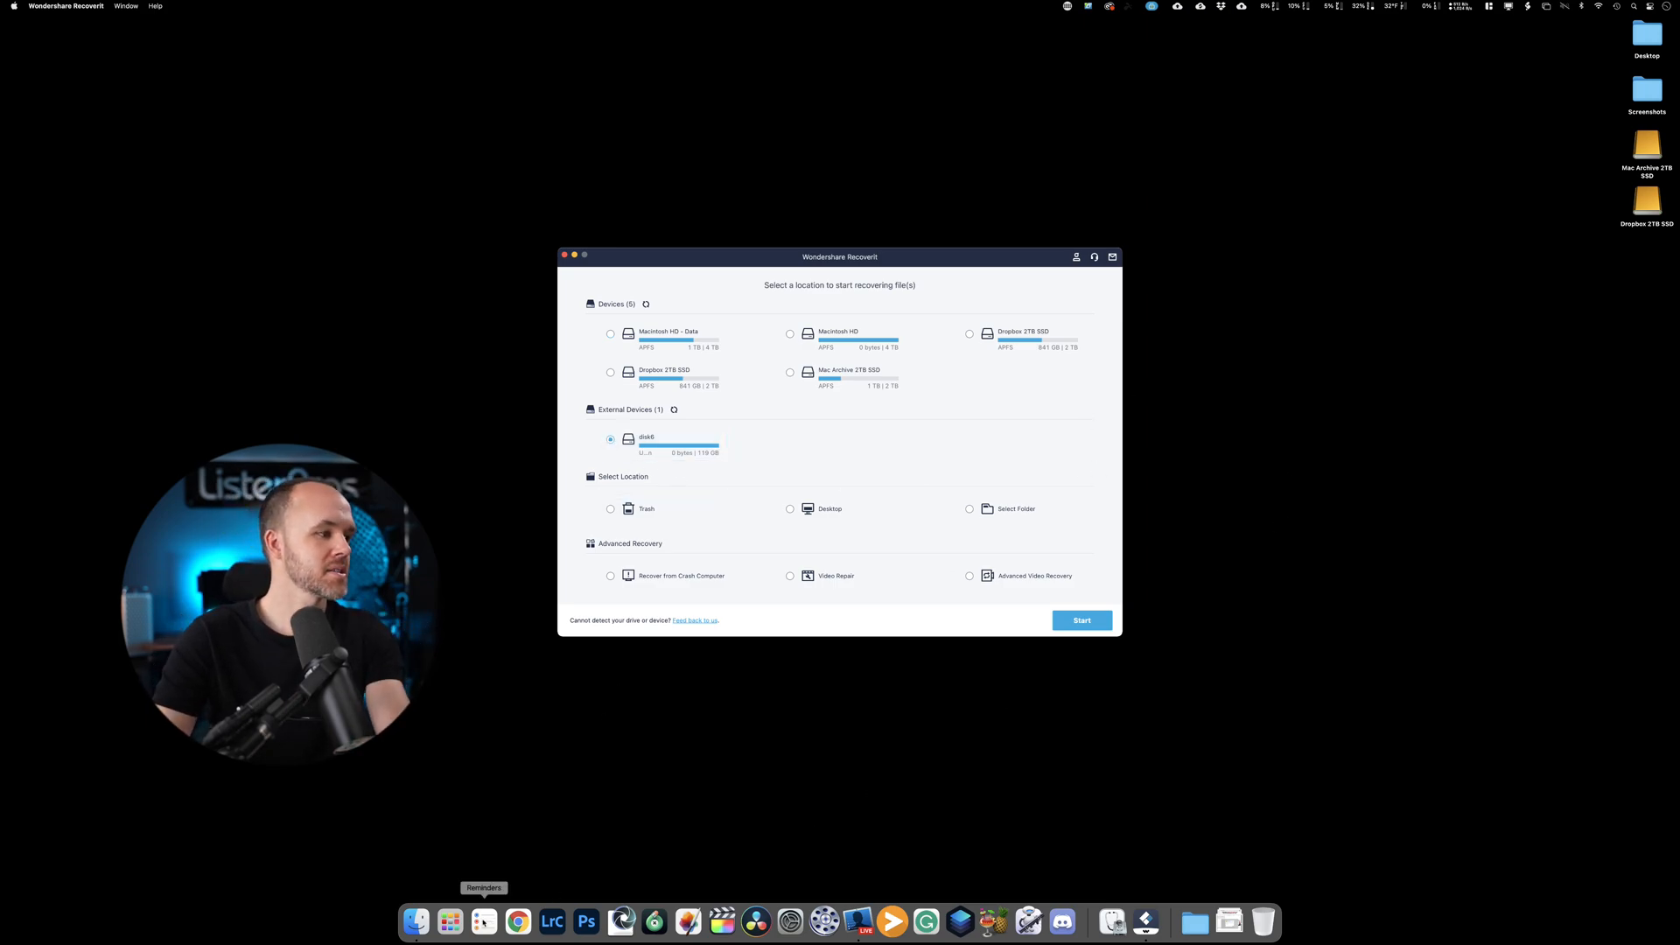
drag(770, 258, 958, 227)
click(412, 920)
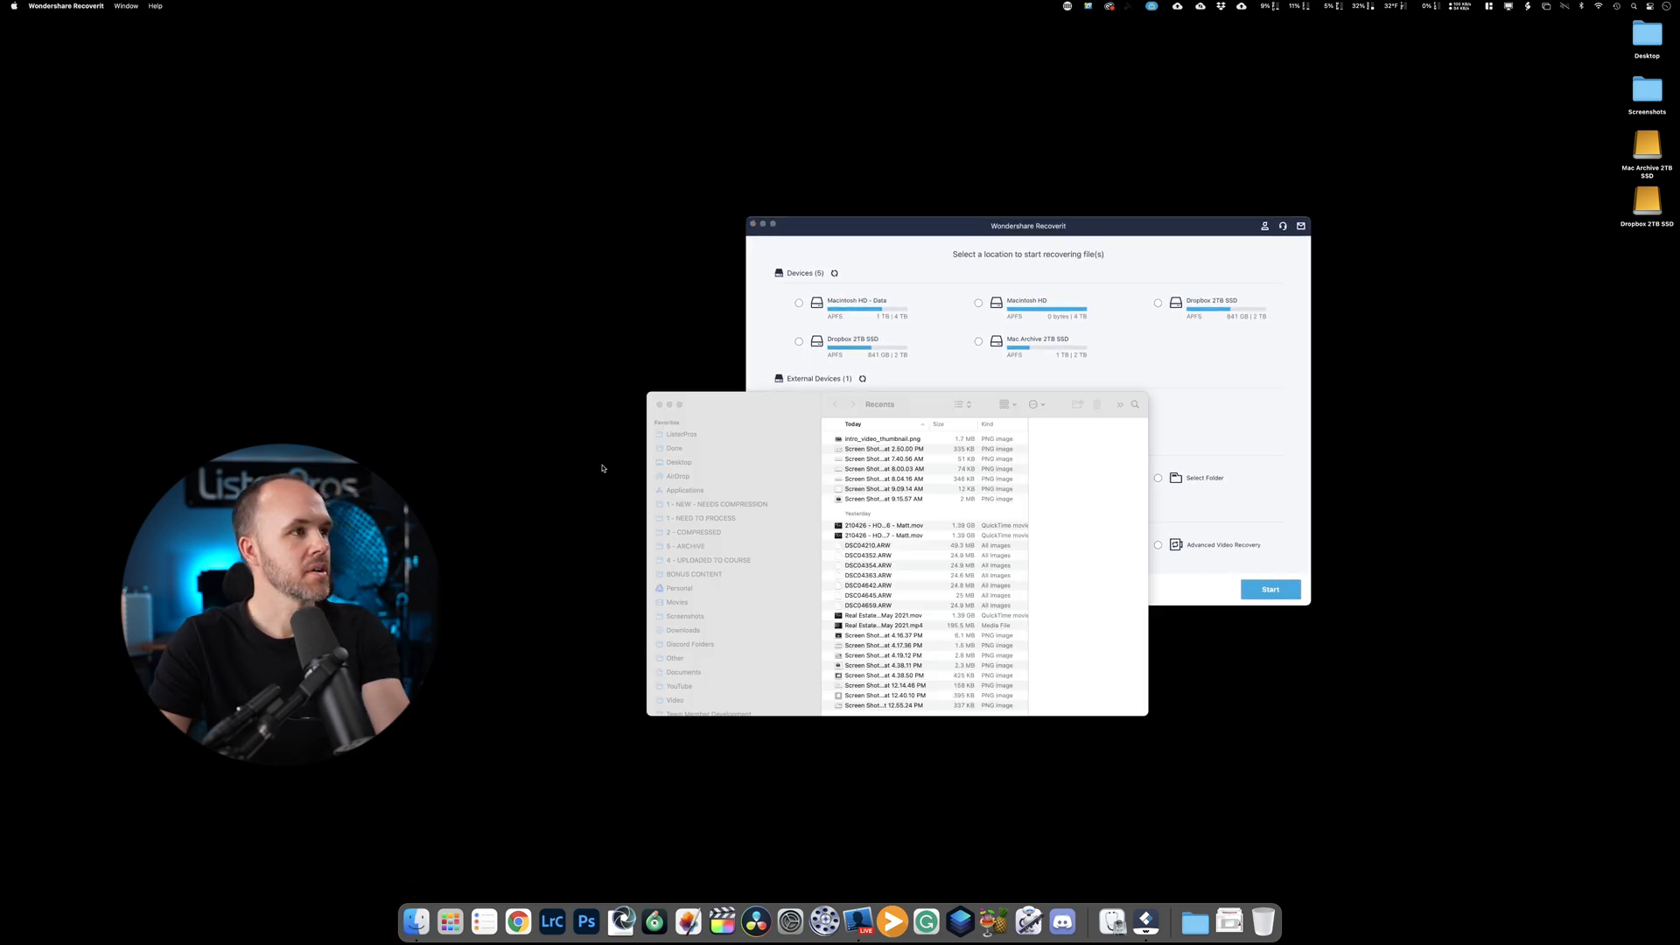
scroll(725, 576, up, 2)
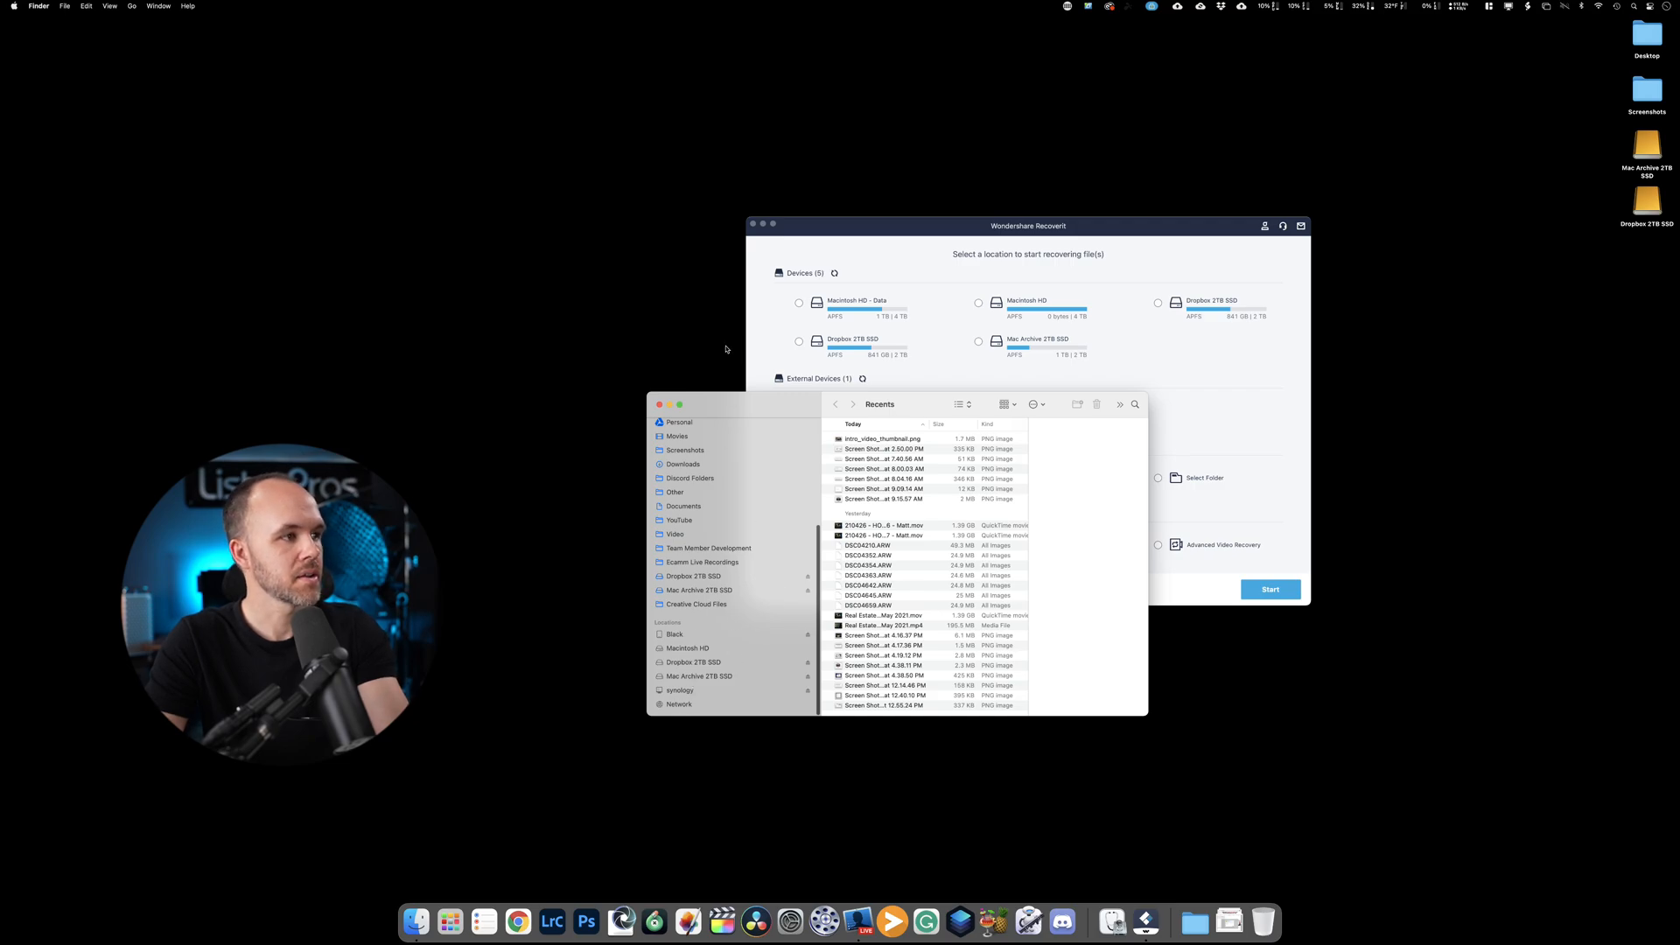
click(660, 405)
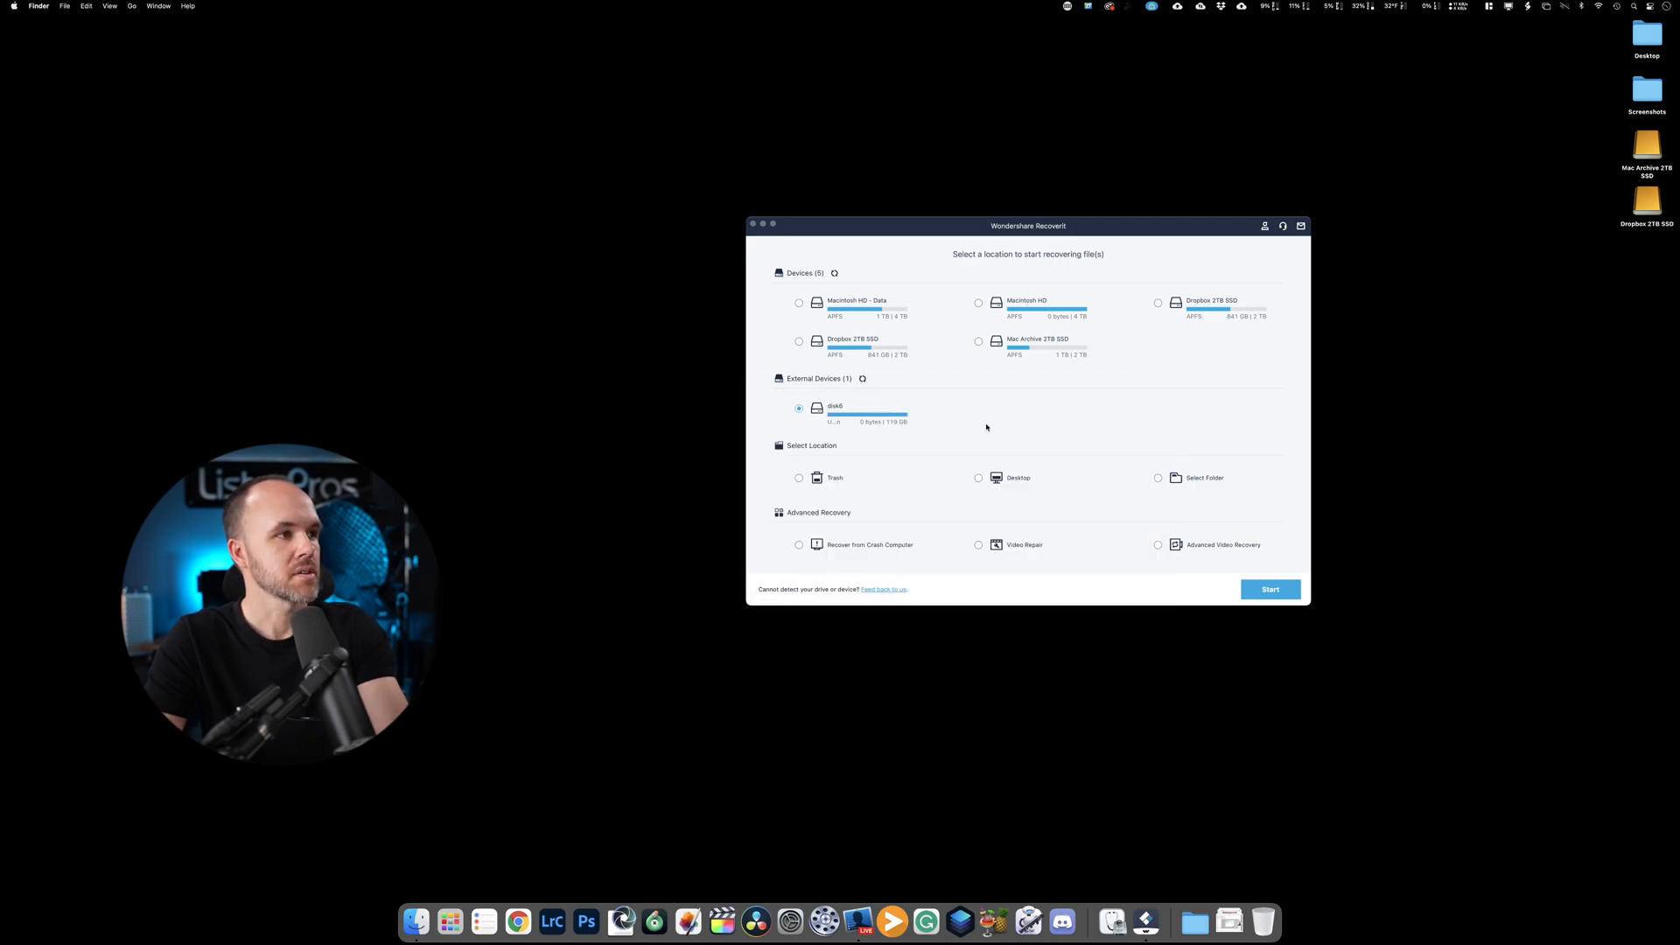
Start scanning the external disk and open the 100MSDCF folder under Lost Location.
click(1246, 595)
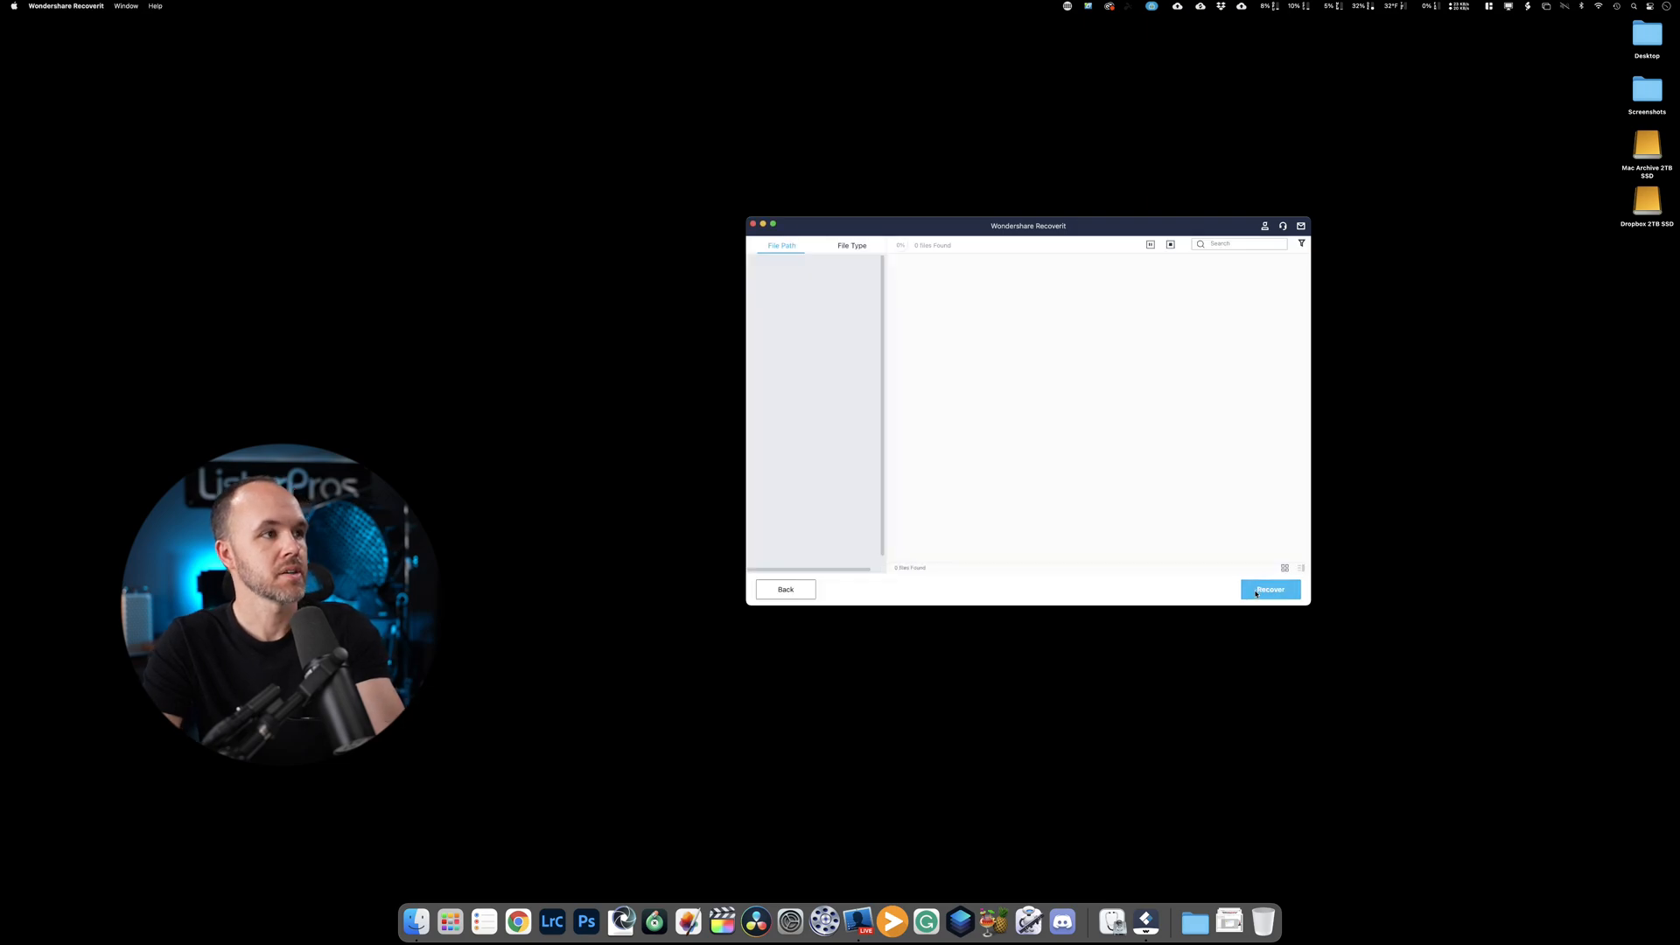
drag(985, 229, 832, 264)
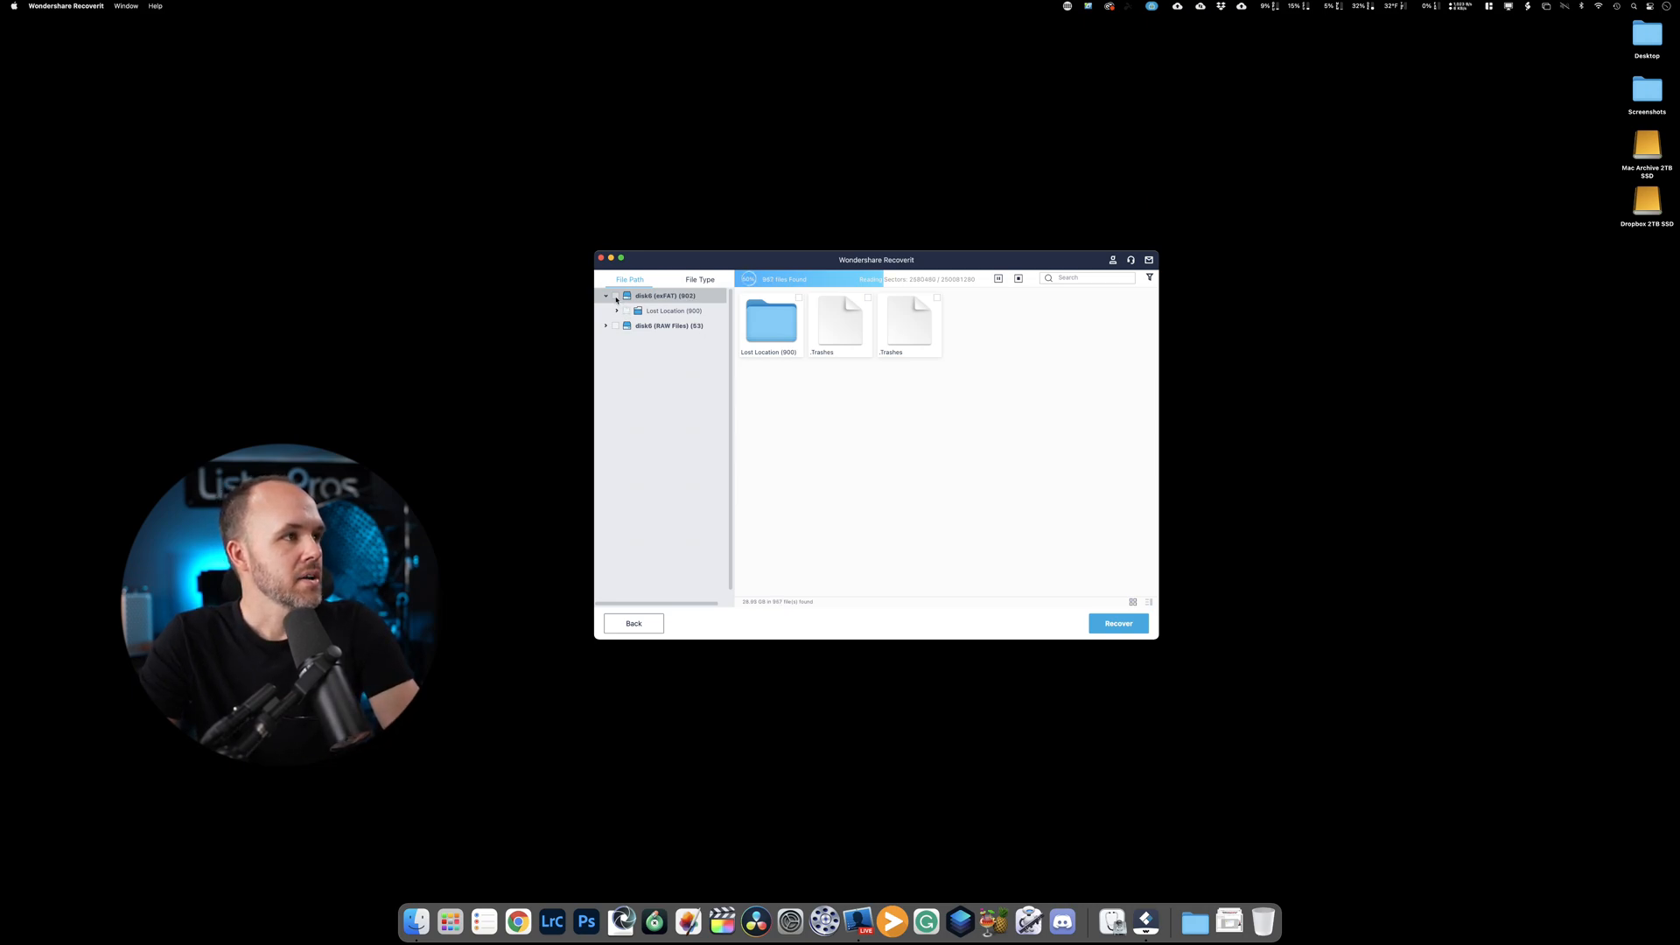
click(617, 313)
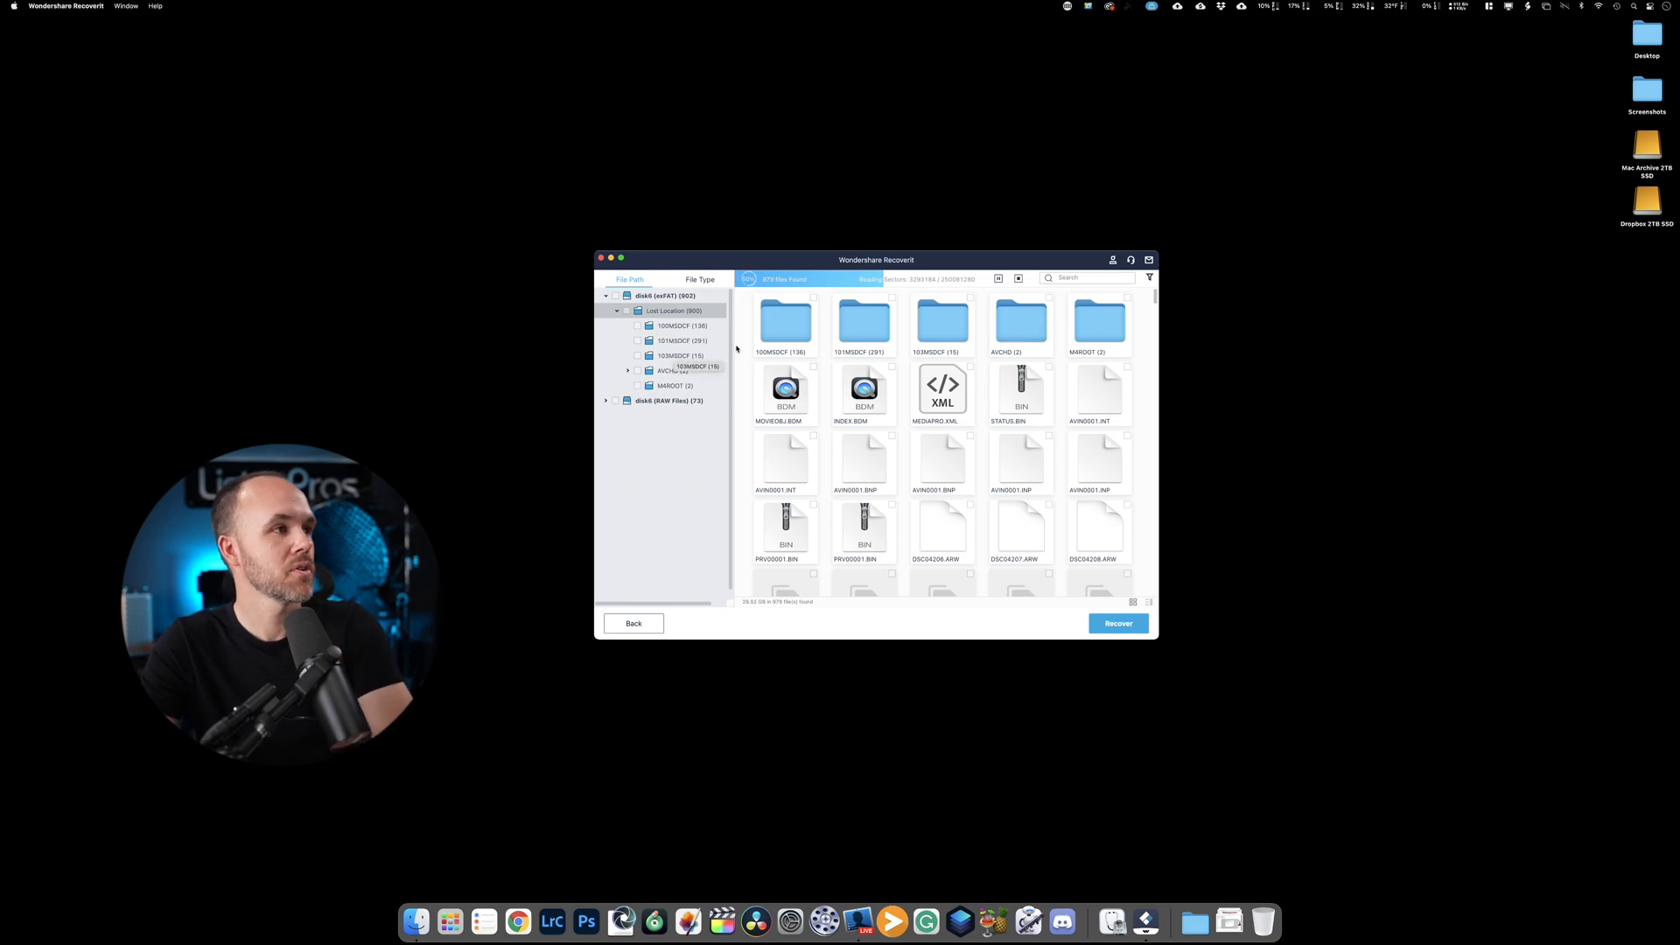
click(643, 327)
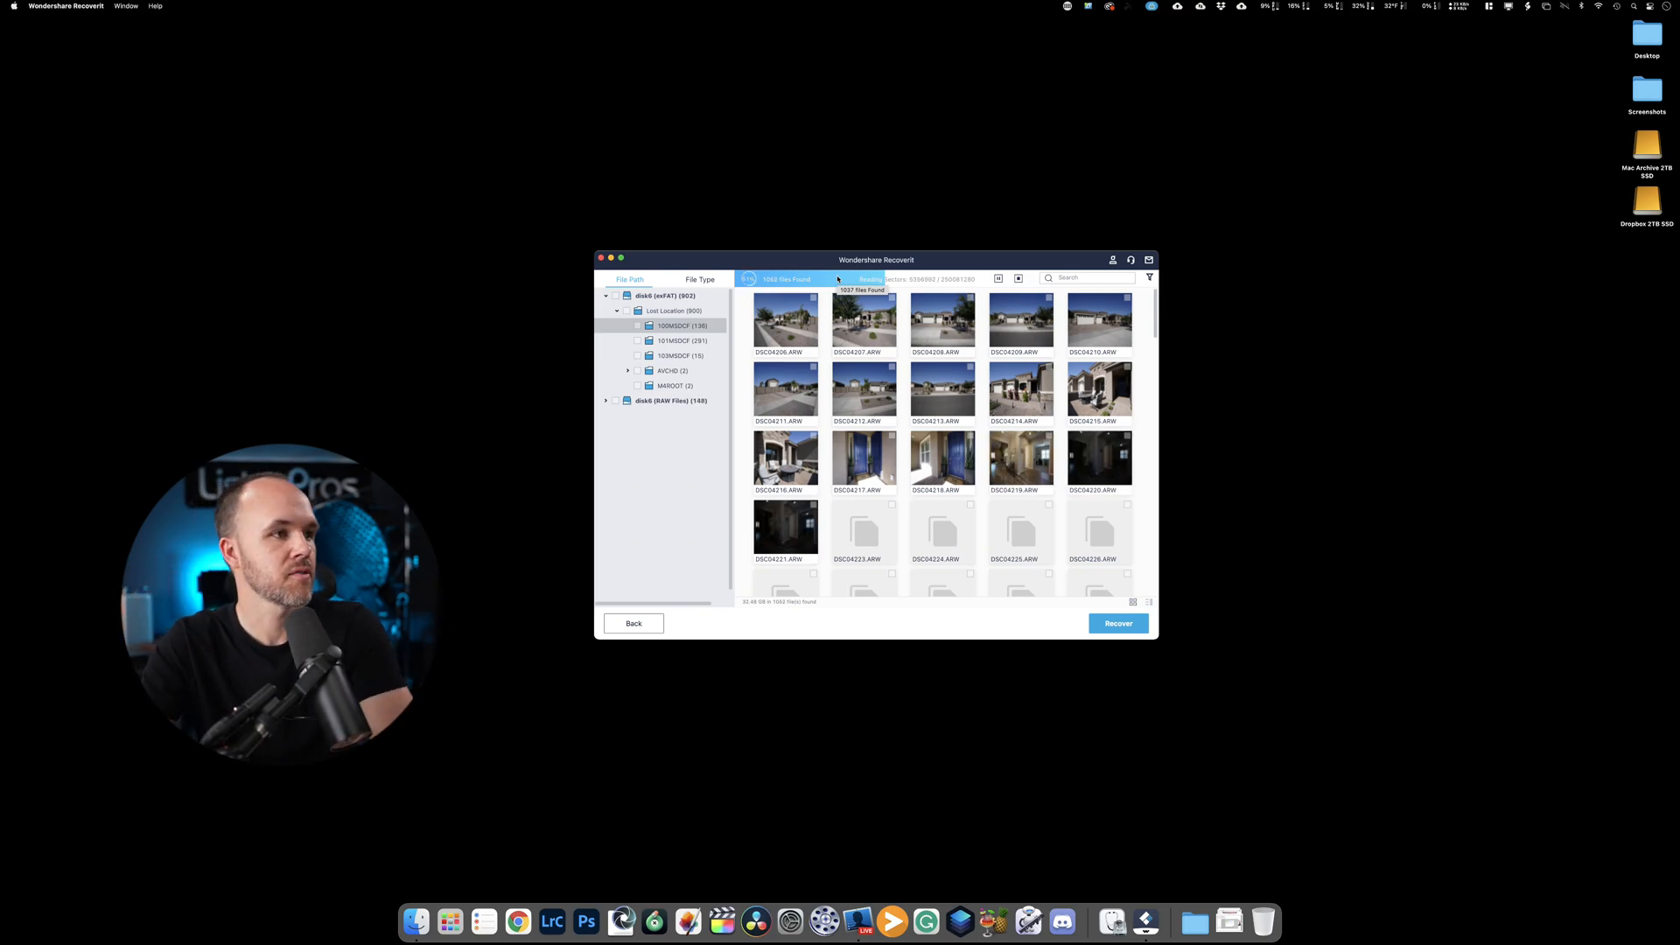
Pause the scan, mark the whole 100MSDCF folder for recovery and clear that selection again.
click(999, 279)
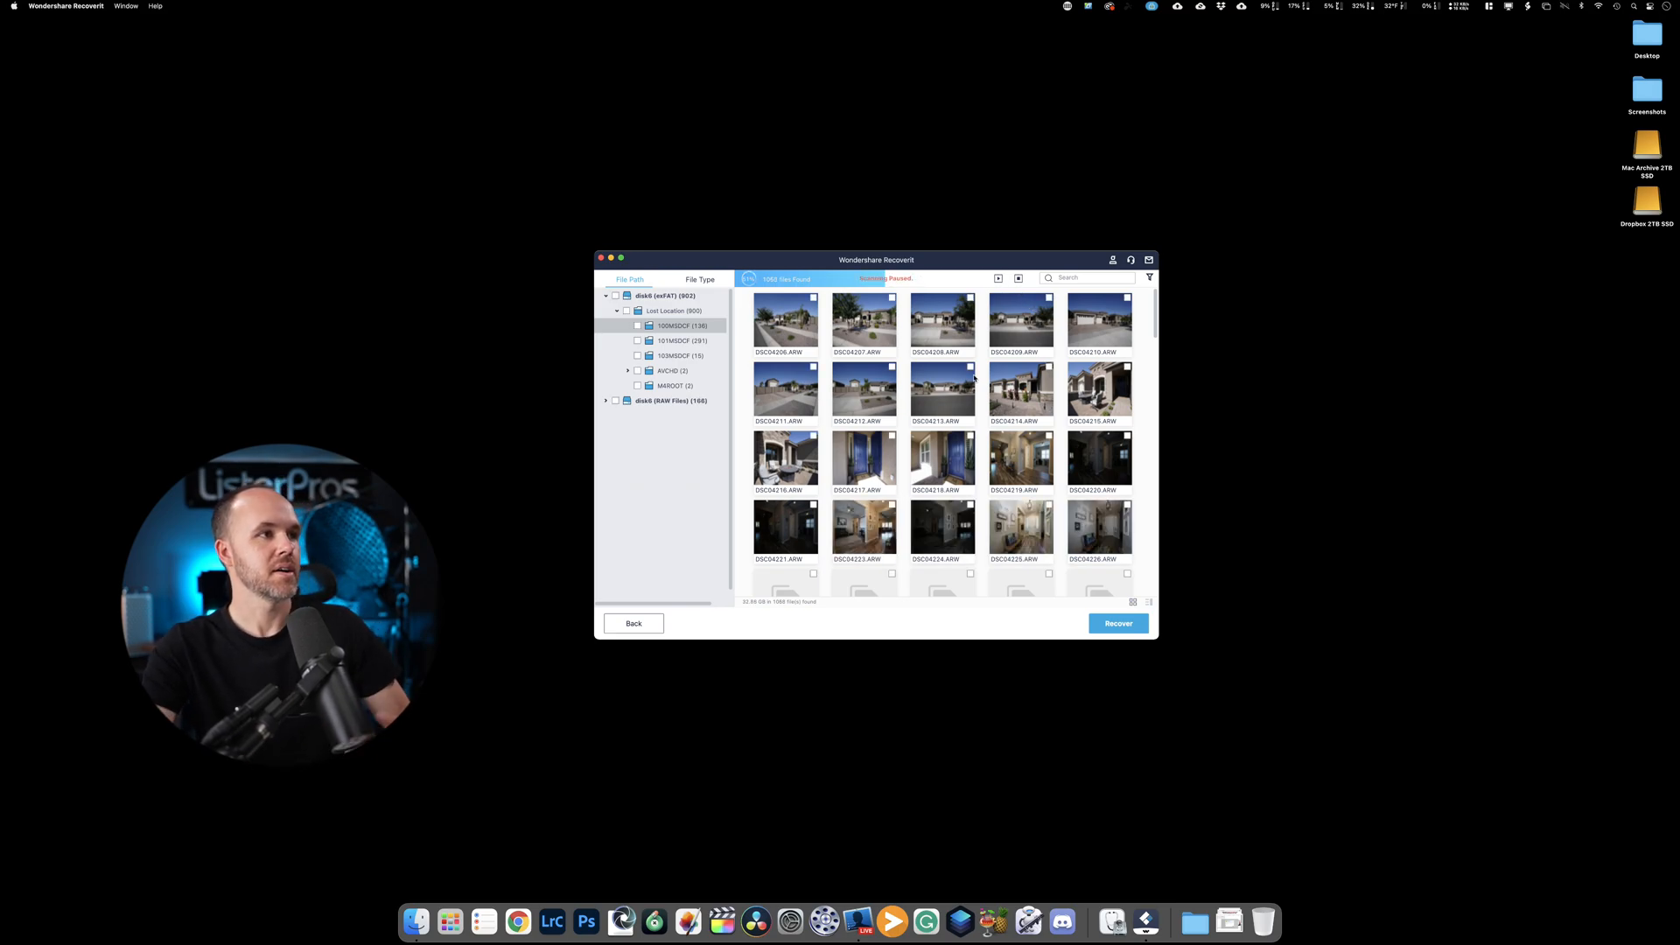
click(638, 327)
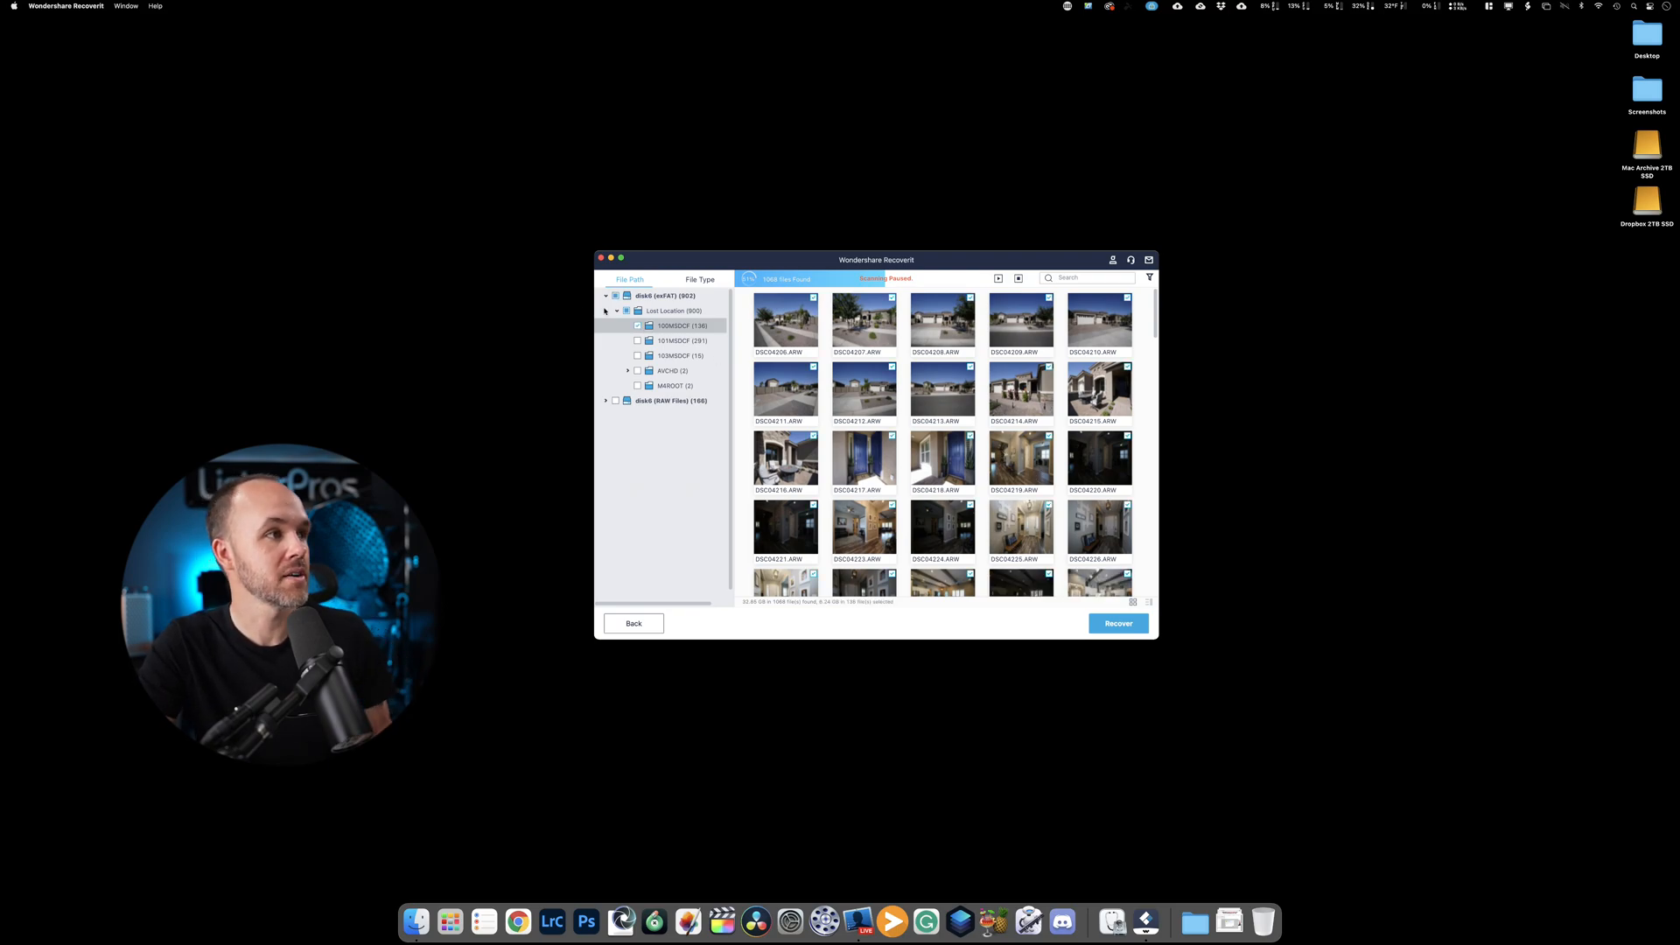
click(637, 326)
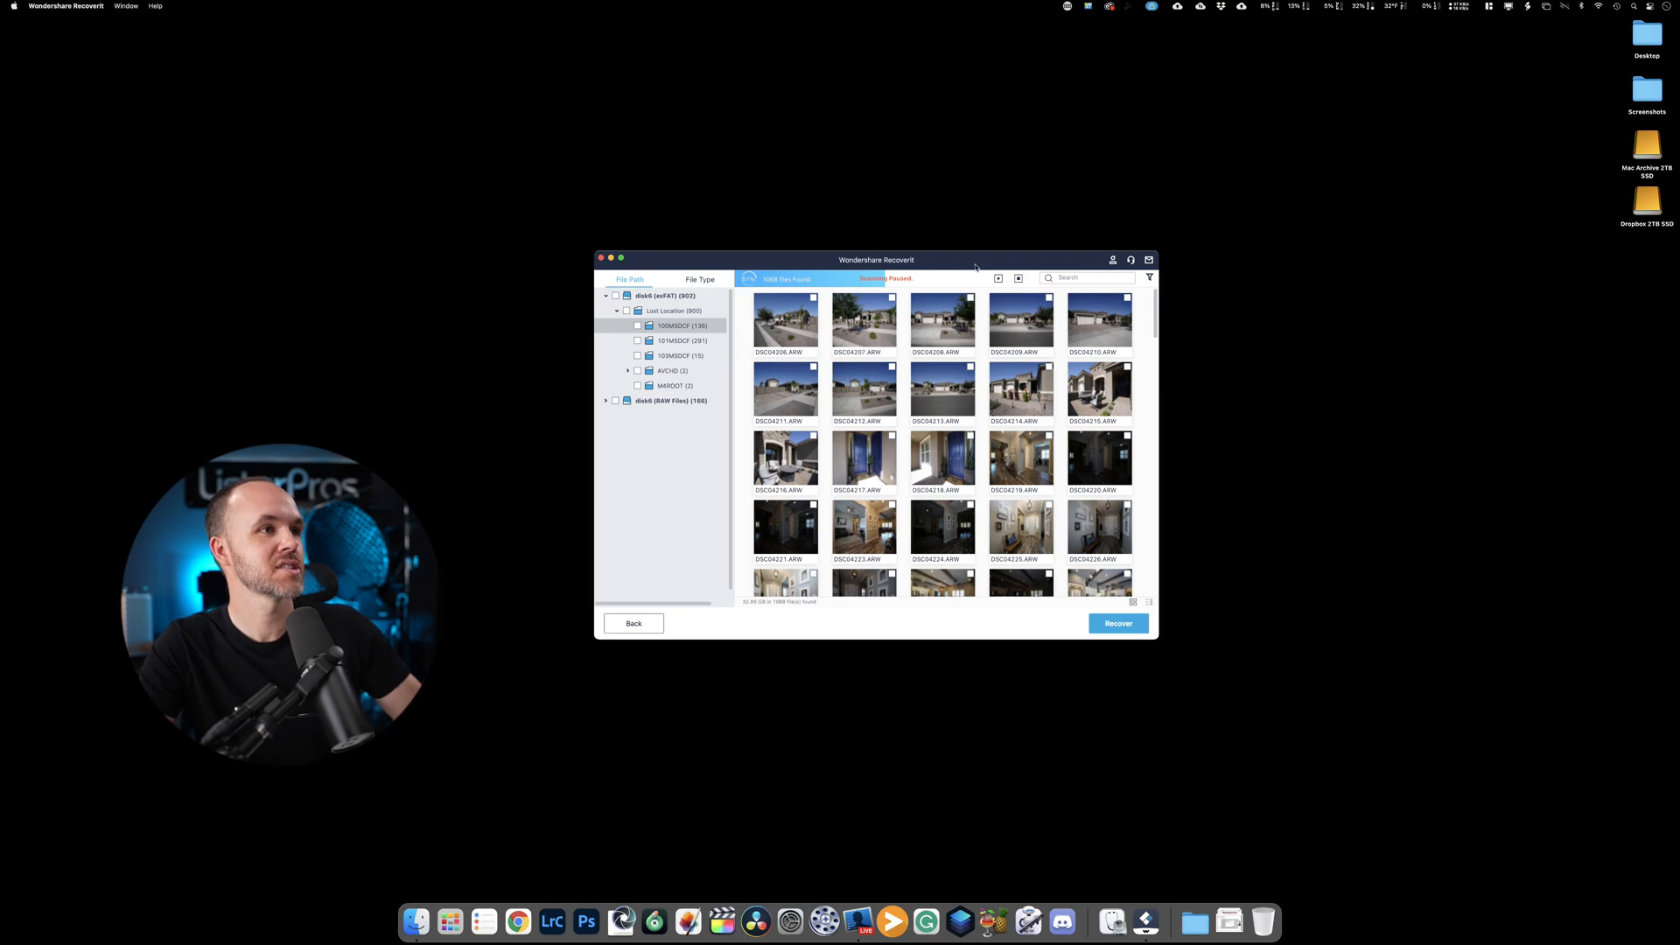
Recover only the photo DSC04208.ARW, saving it to the Desktop under the suggested folder name.
click(971, 298)
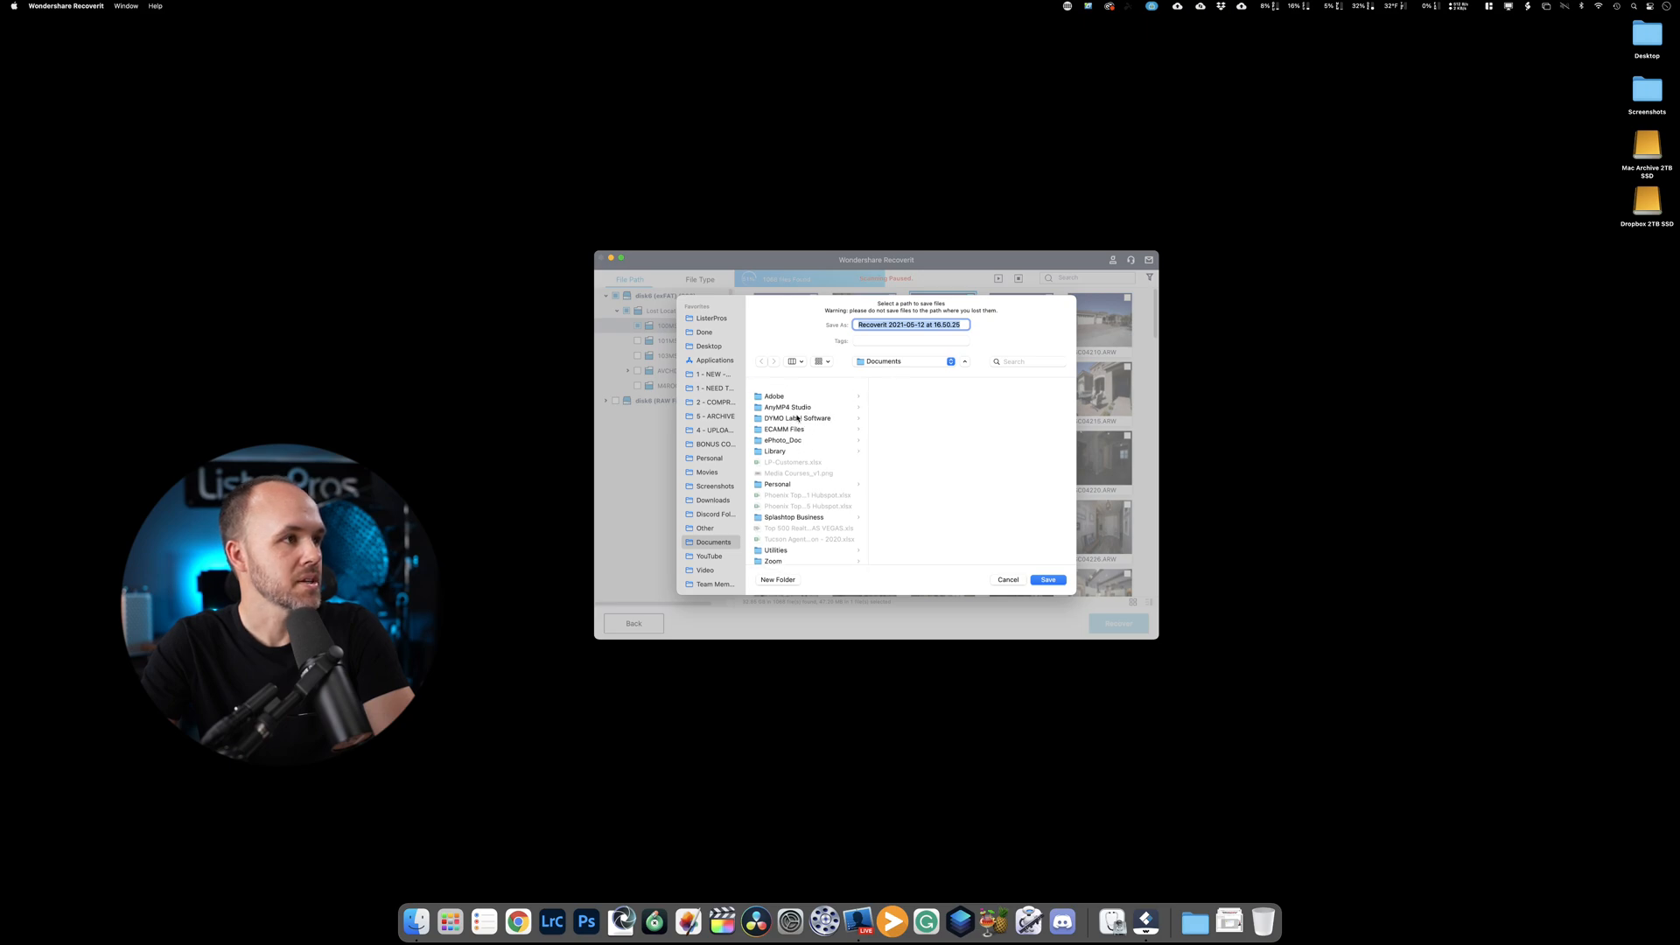
click(711, 346)
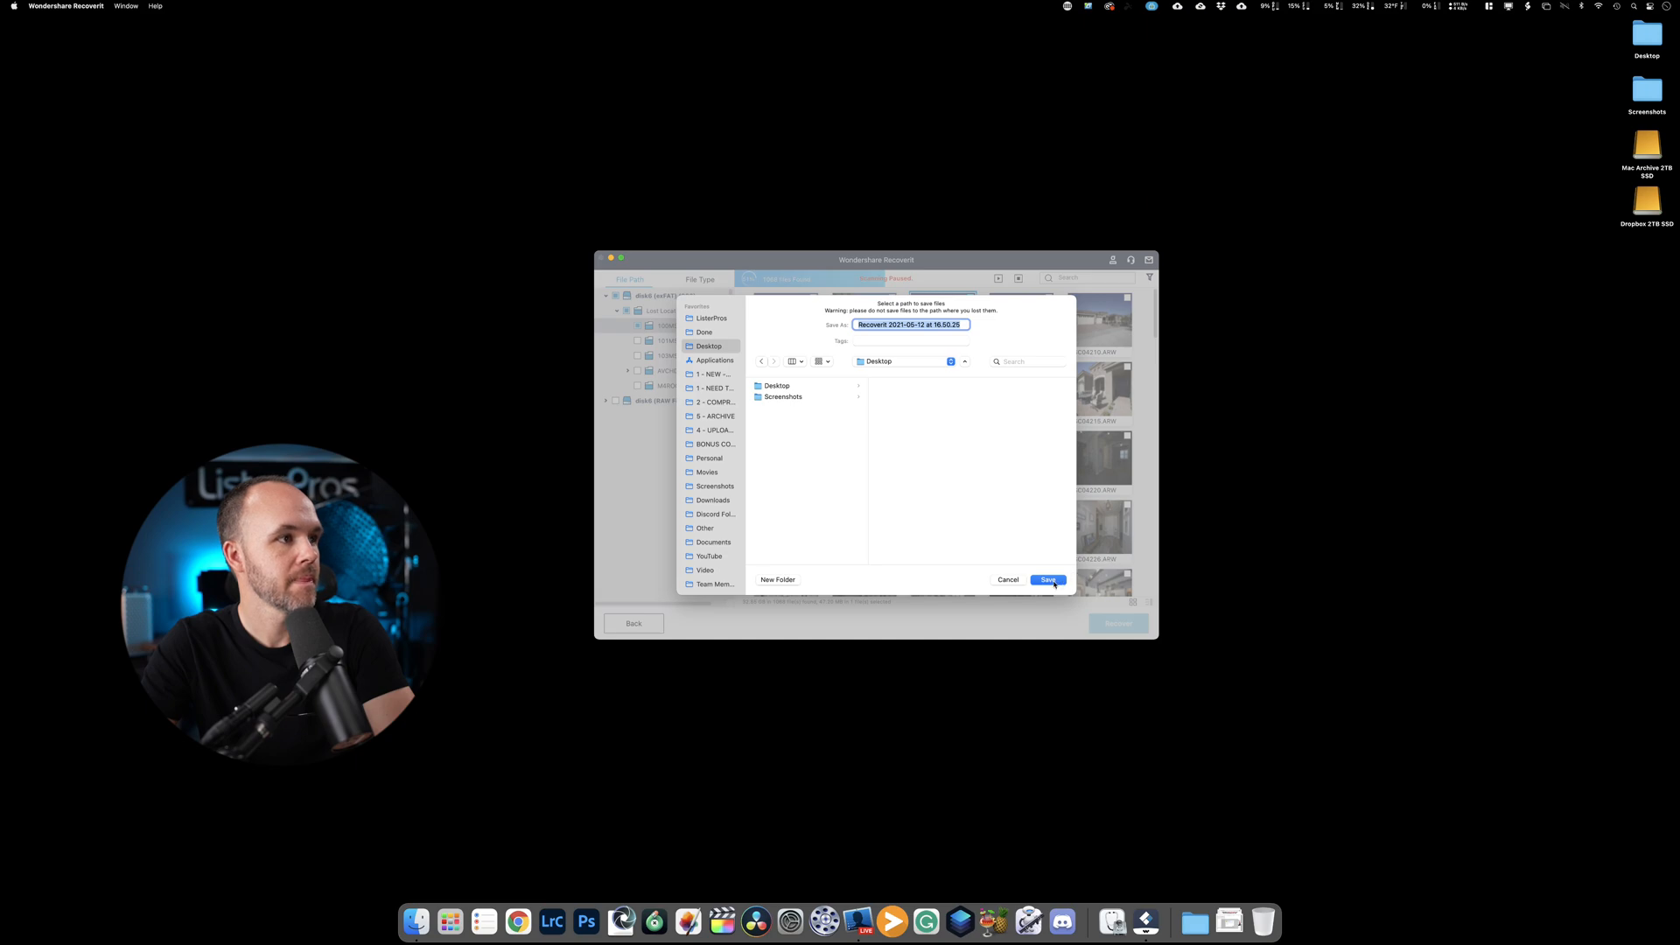
key(Return)
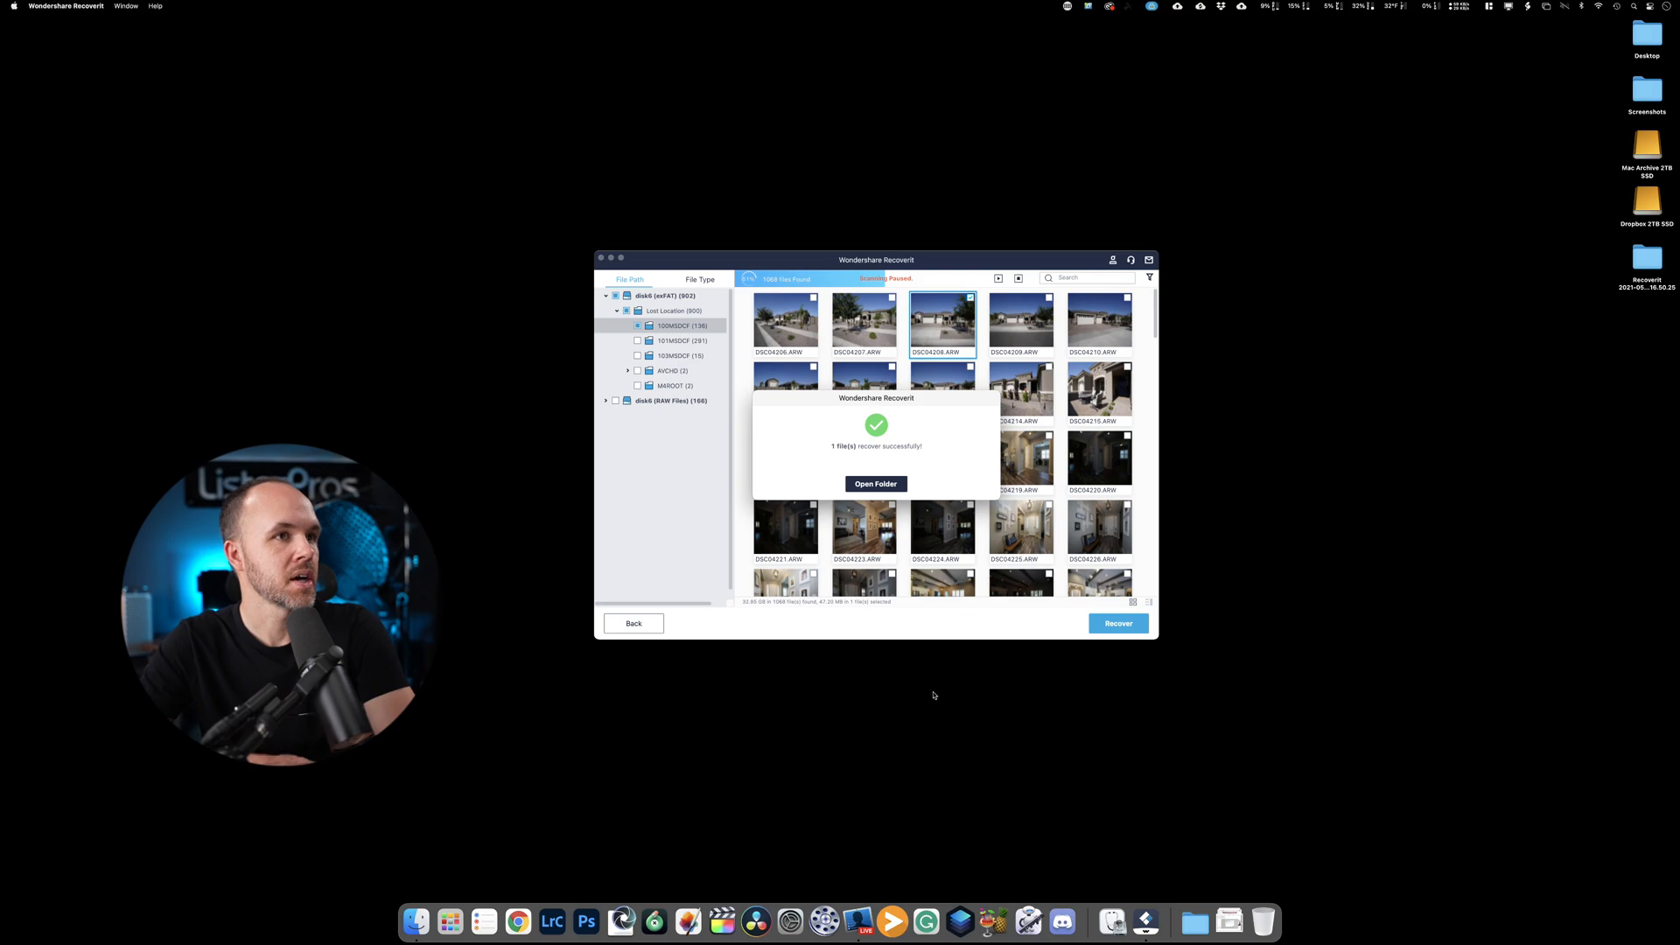
Open the recovery folder down to 100MSDCF, inspect DSC04208.ARW in an enlarged preview, and close the Finder window.
click(874, 487)
double_click(834, 229)
double_click(834, 230)
double_click(824, 228)
drag(1066, 394, 1455, 638)
click(835, 229)
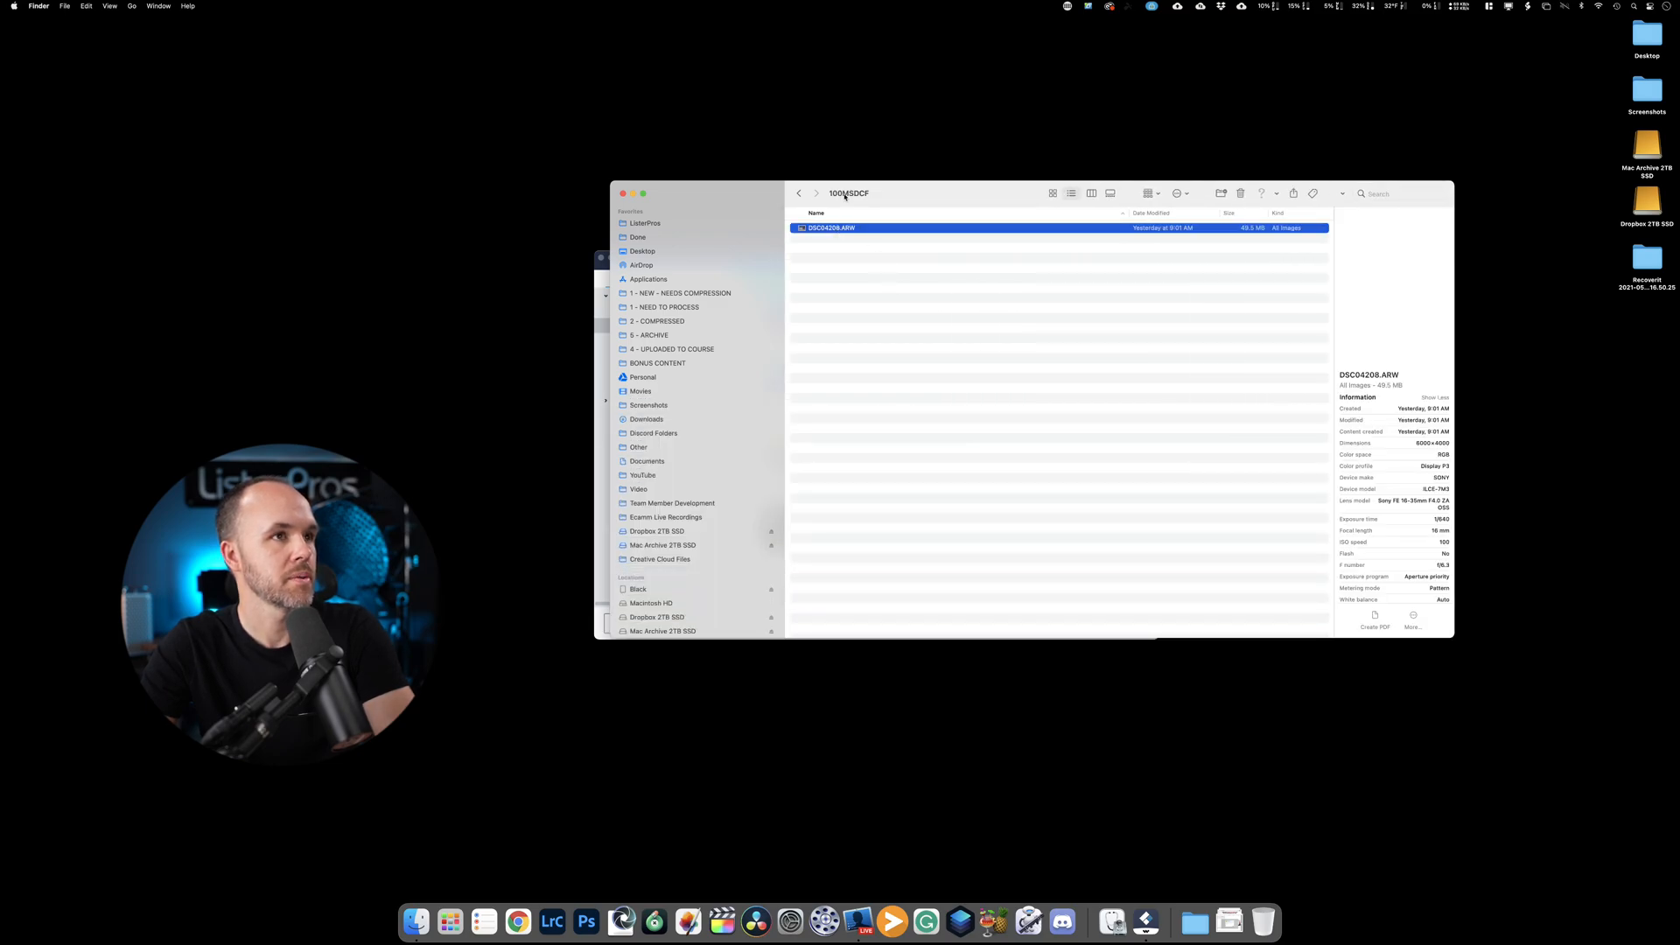
drag(1334, 352, 1214, 354)
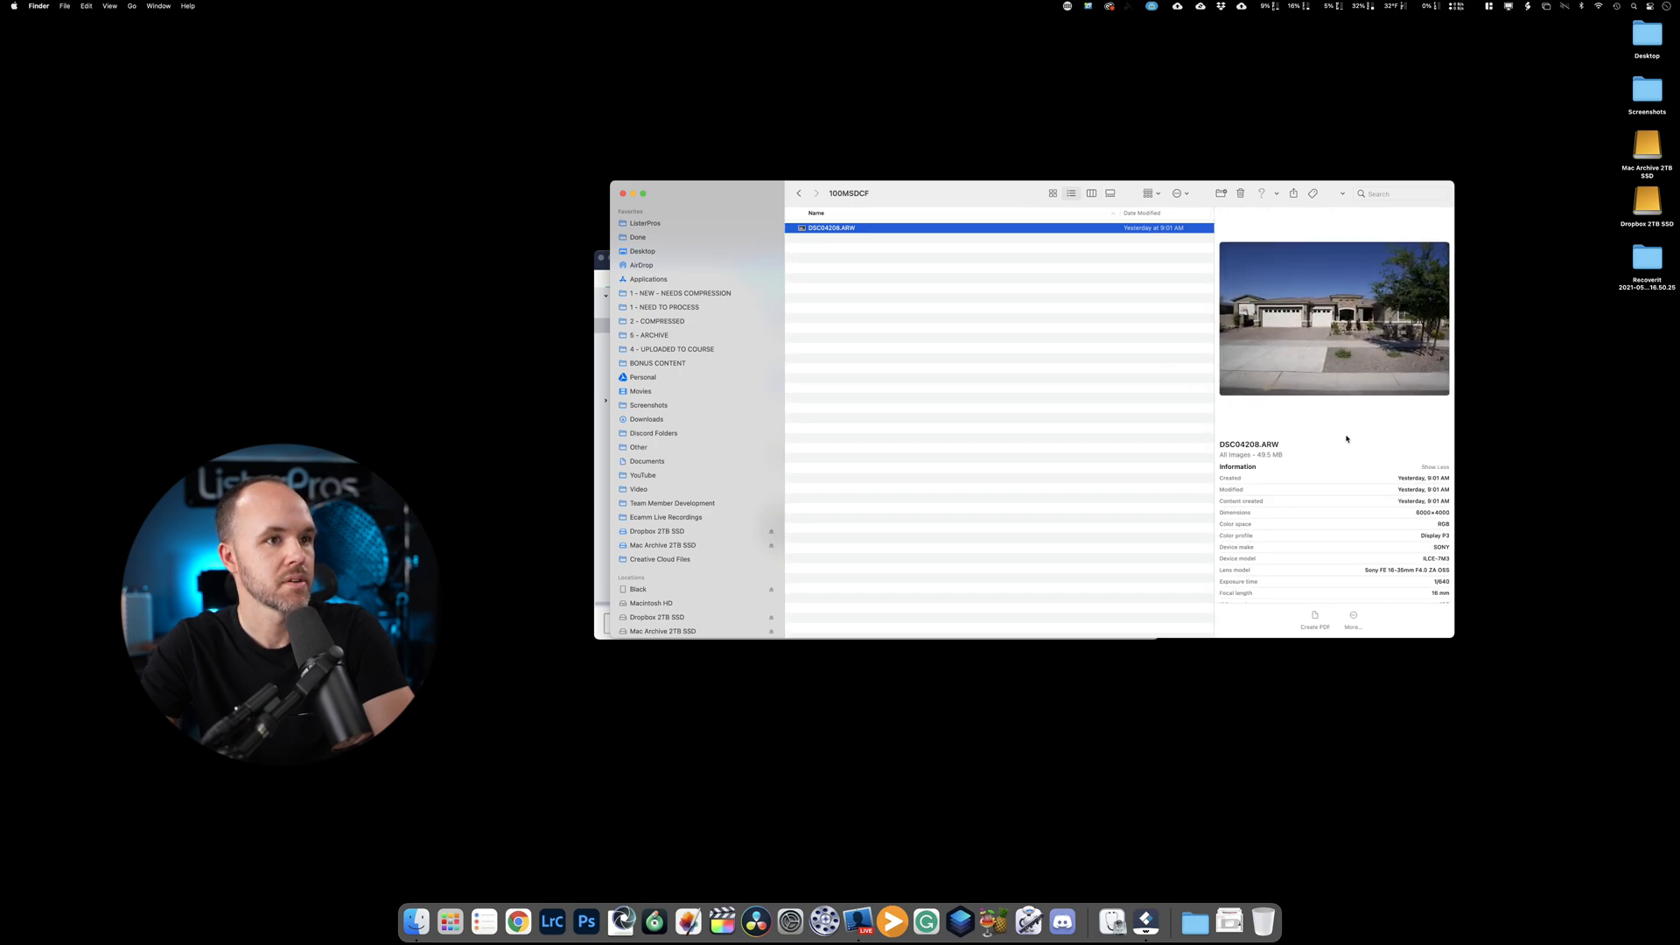
drag(848, 200, 802, 308)
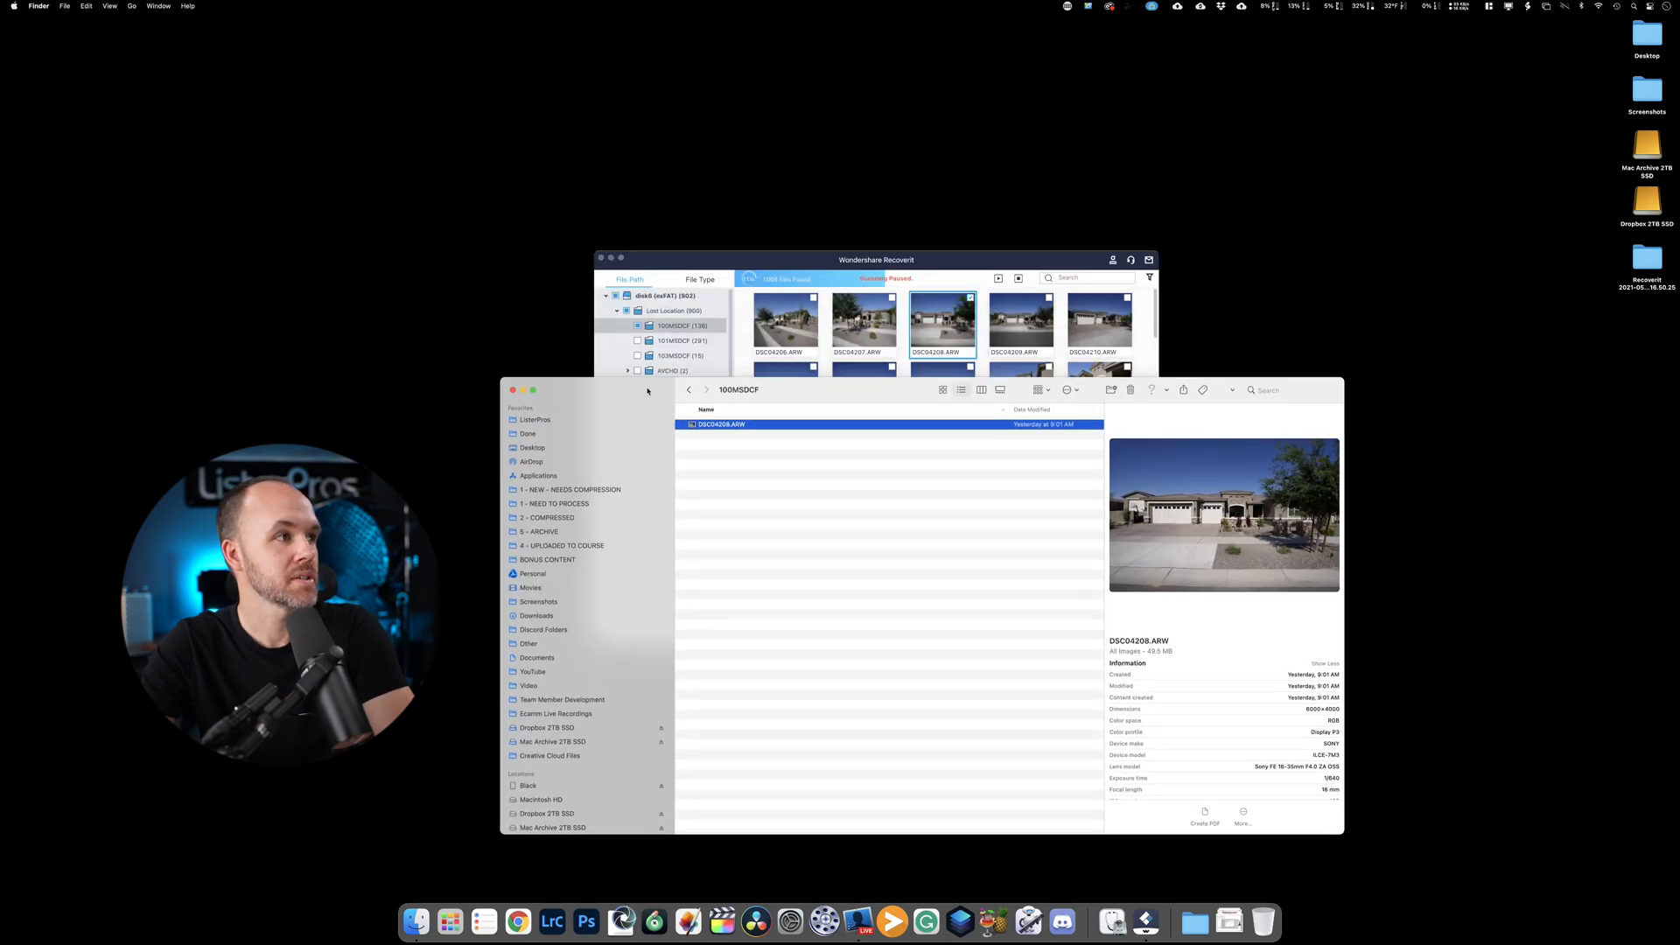
click(515, 391)
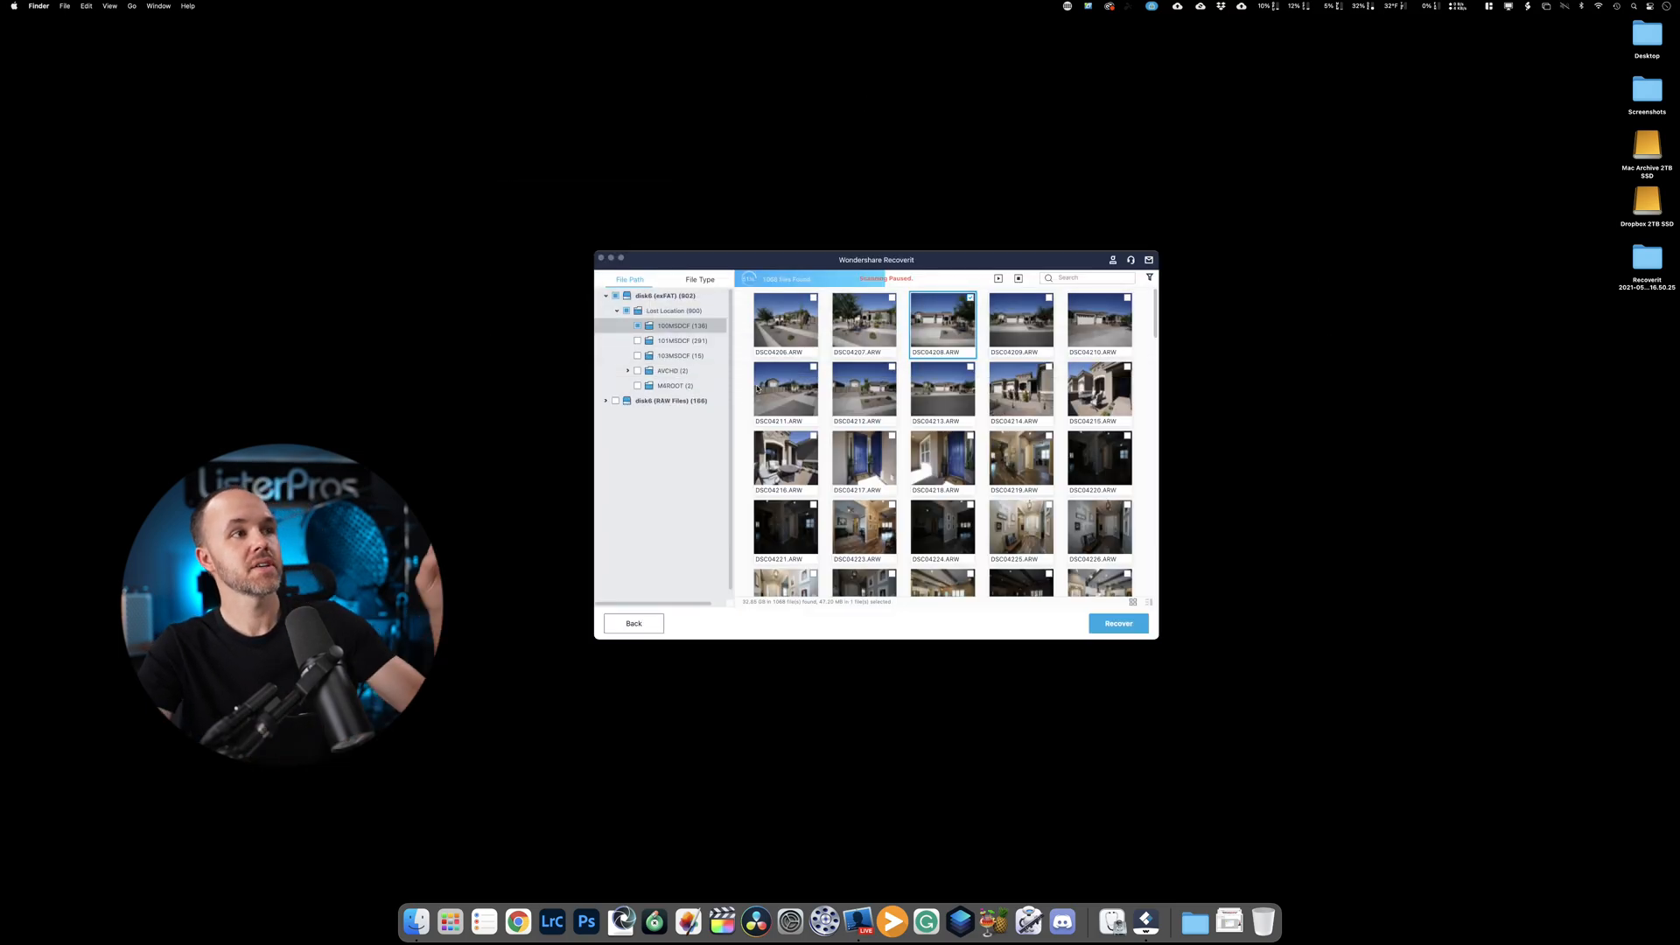